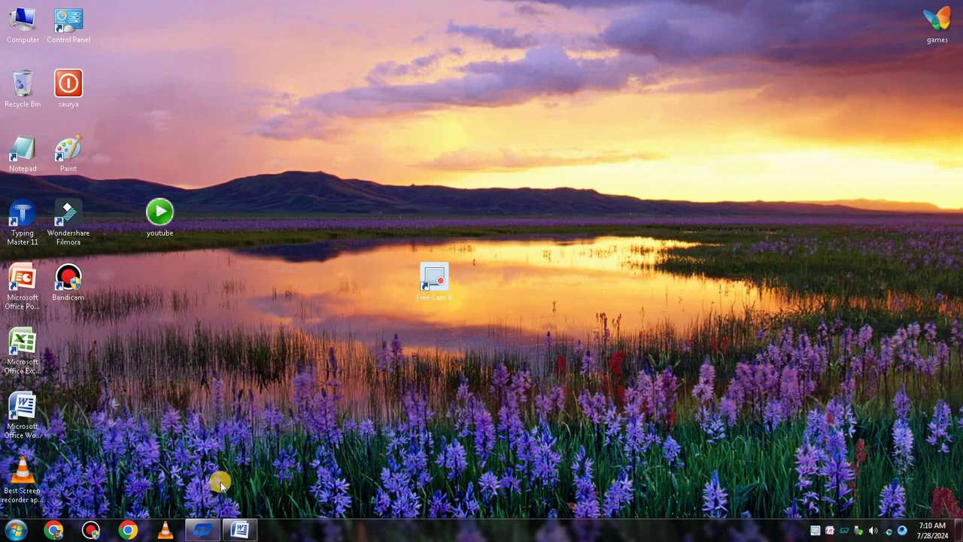
# Step: Bring up Word's blank Document1, maximize it, and zoom the page to about 172%
pyautogui.click(240, 530)
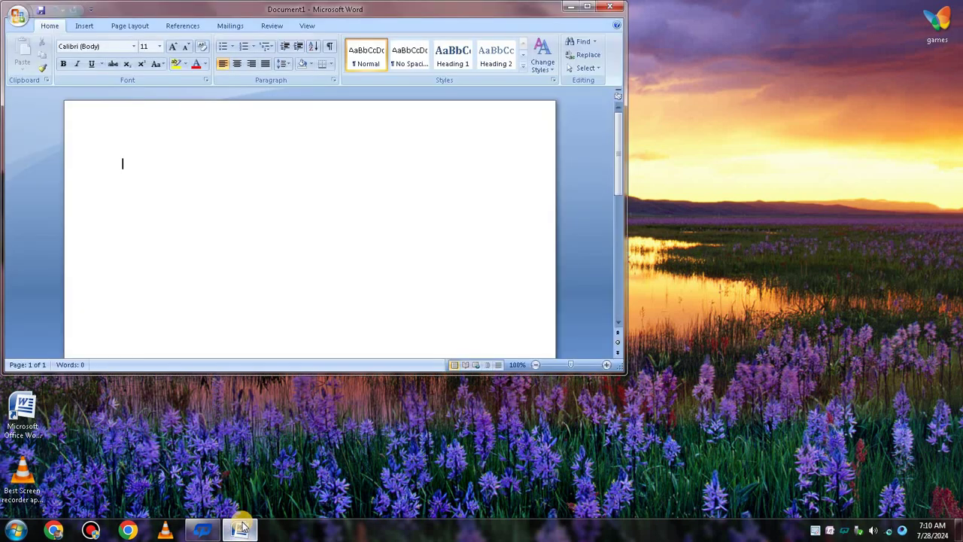
pyautogui.click(591, 7)
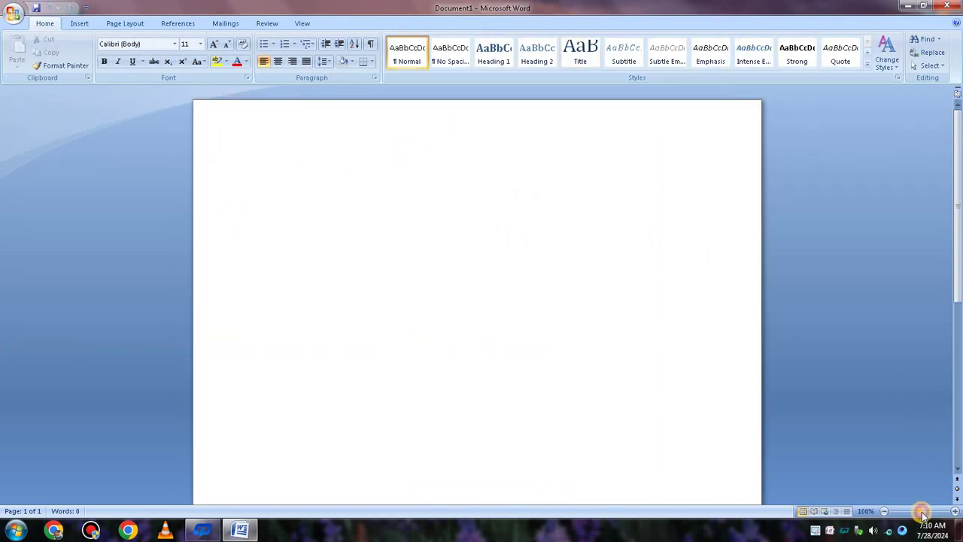
pyautogui.moveTo(920, 511); pyautogui.dragTo(924, 511)
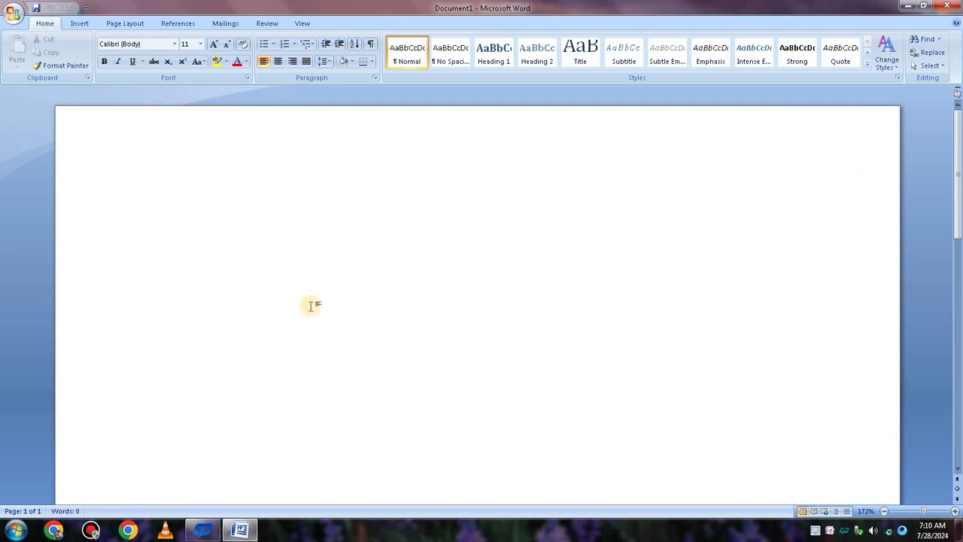
# Step: Type the opening lines 'TO THE' and 'PRINCIPLE ,' at the top of the page
pyautogui.click(75, 149)
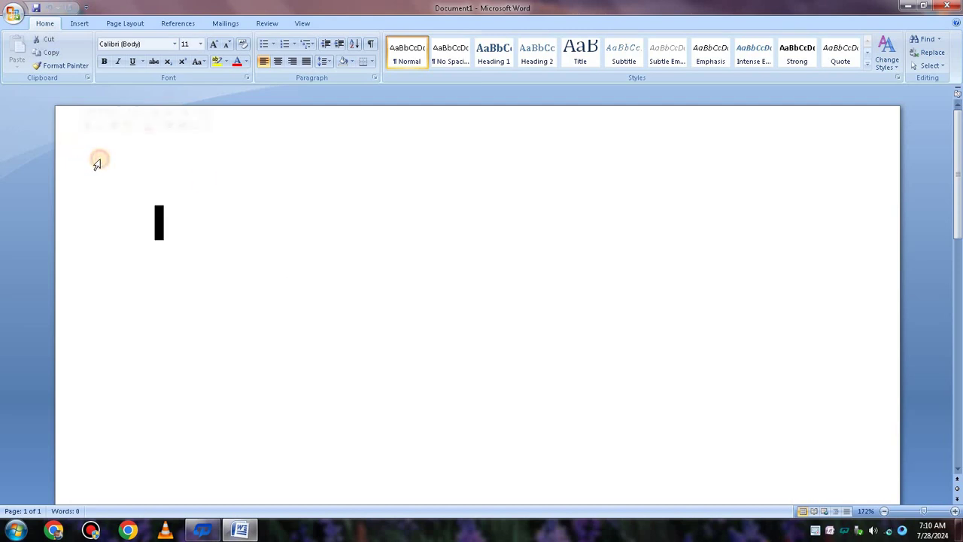
pyautogui.click(128, 179)
pyautogui.click(256, 212)
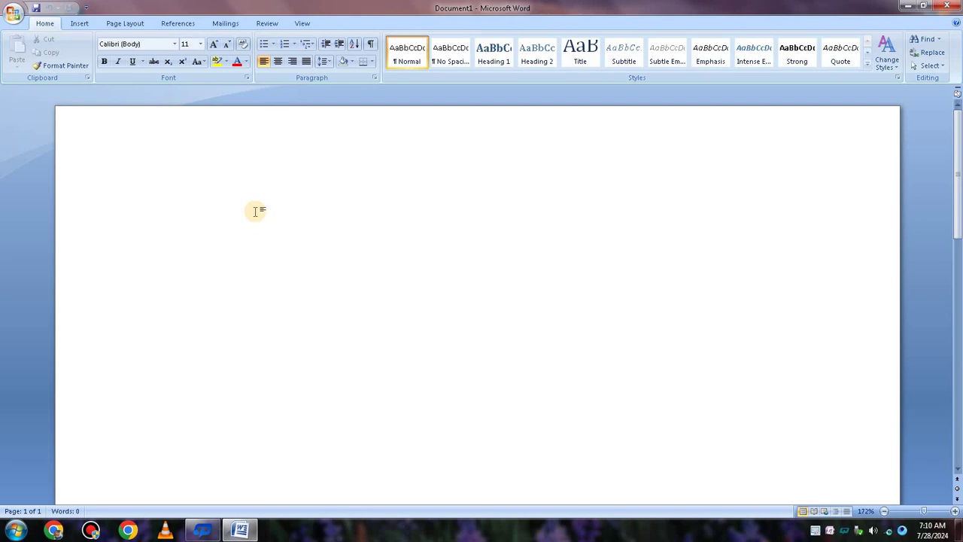
pyautogui.write('to')
pyautogui.press('BackSpace')
pyautogui.press('BackSpace')
pyautogui.press('BackSpace')
pyautogui.write('TO')
pyautogui.write(' THE ')
pyautogui.write('PR')
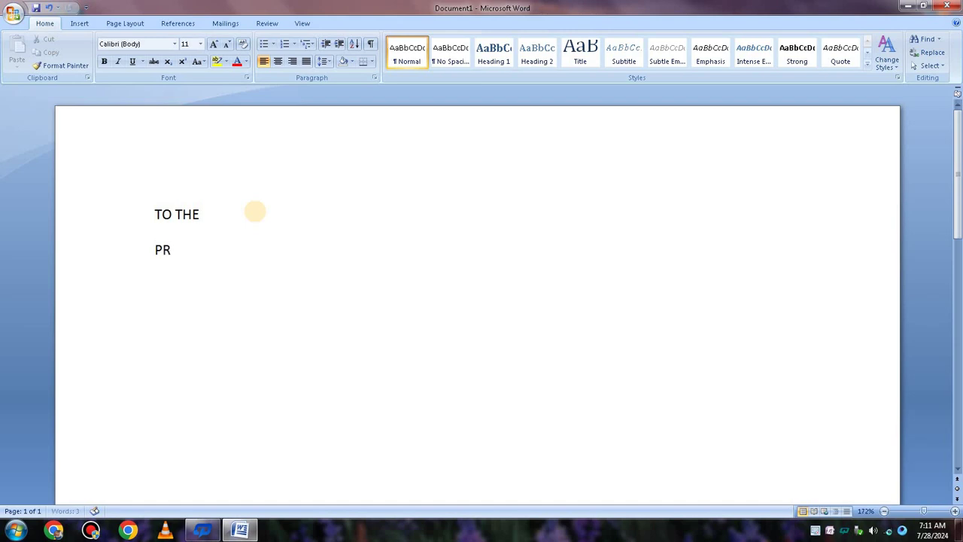
pyautogui.write('INCIPL')
pyautogui.write('E ')
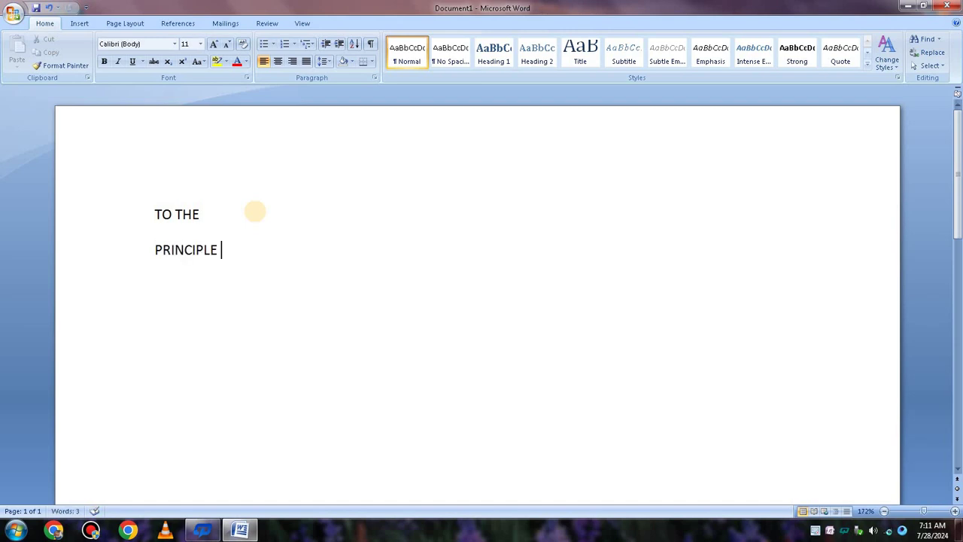
pyautogui.write(',')
pyautogui.press('Return')
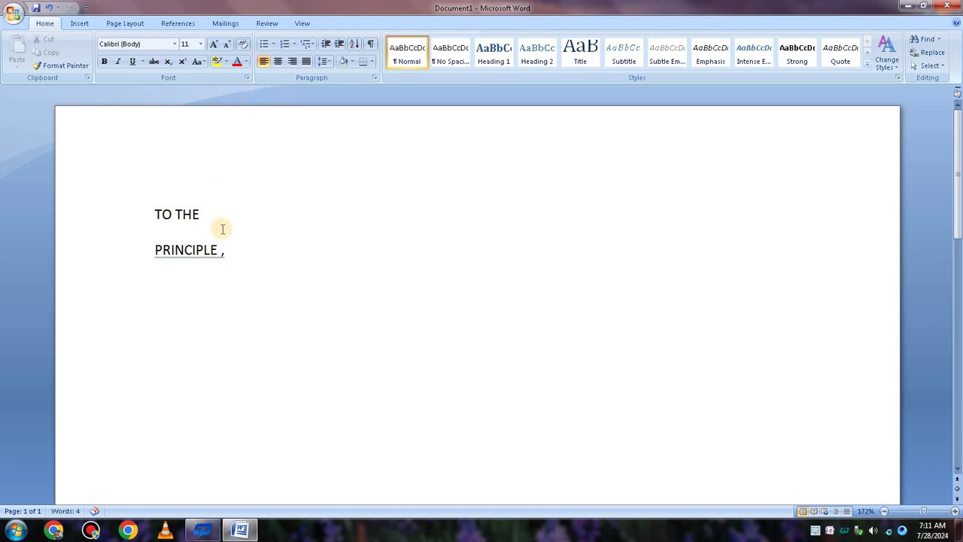
# Step: Correct 'PRINCIPLE ,' to 'PRINCIPLE,' and indent the line below for the body
pyautogui.rightClick(199, 259)
pyautogui.click(243, 266)
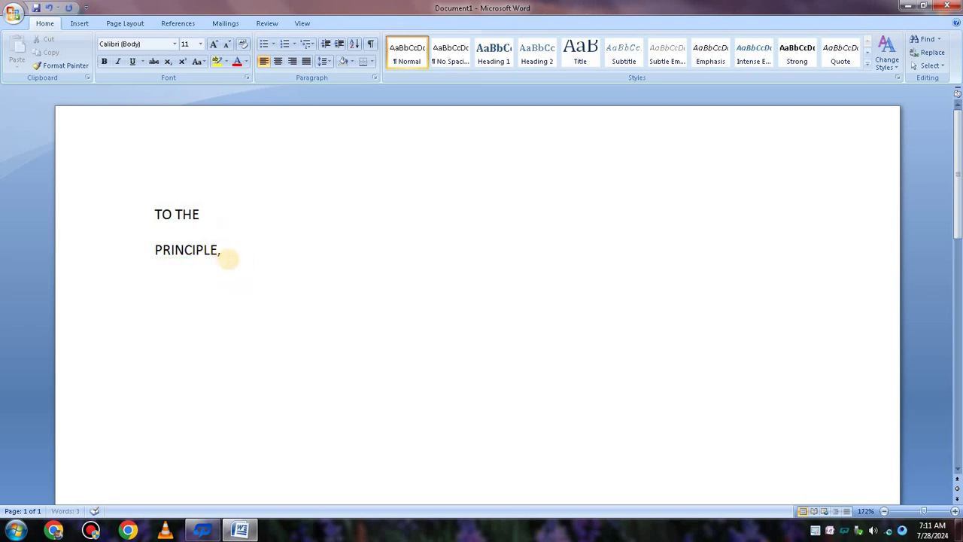
pyautogui.press('Down')
pyautogui.press('Tab')
pyautogui.press('Tab')
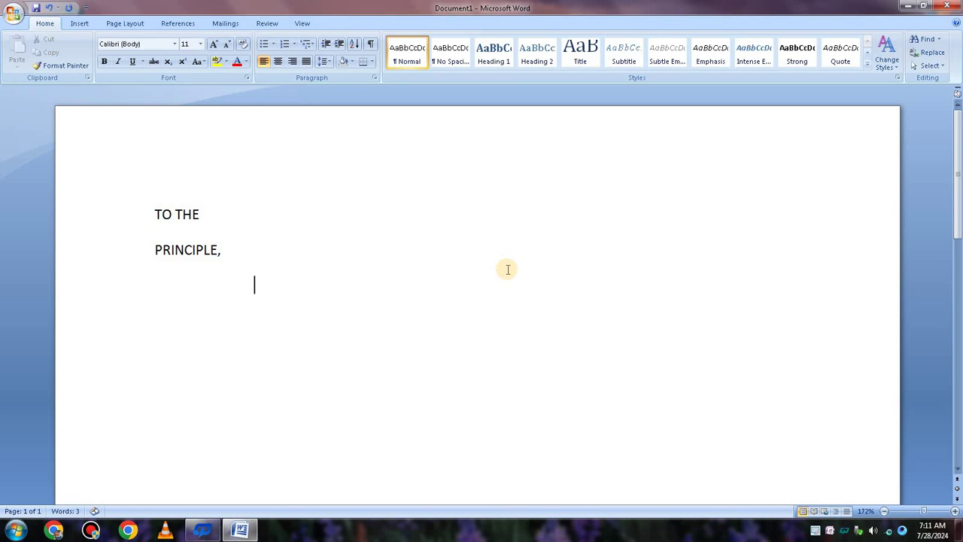
# Step: Type the body paragraph appealing for a school picnic to be held on 24 AUGUST 2024
pyautogui.write('RESPEC')
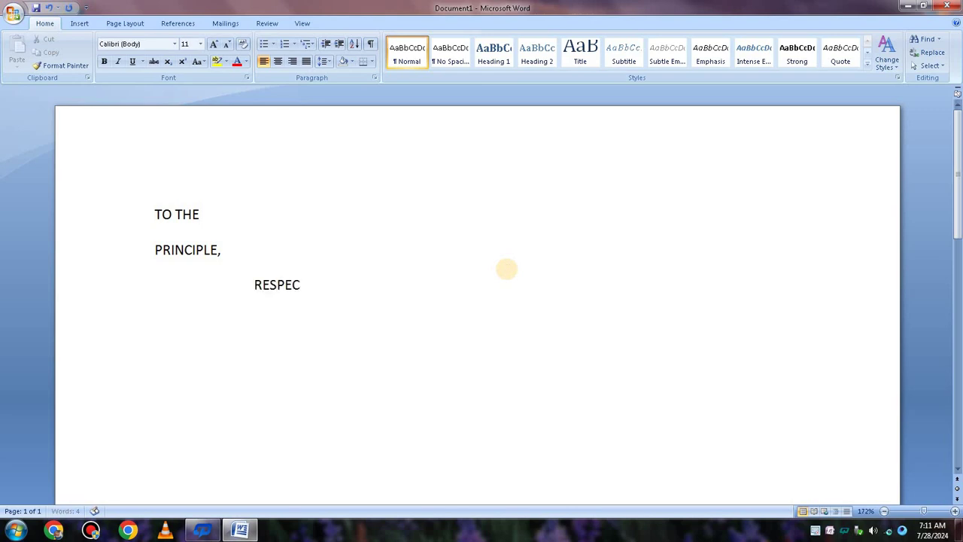
pyautogui.write('TED SIR ')
pyautogui.write(', ')
pyautogui.write('I AM ')
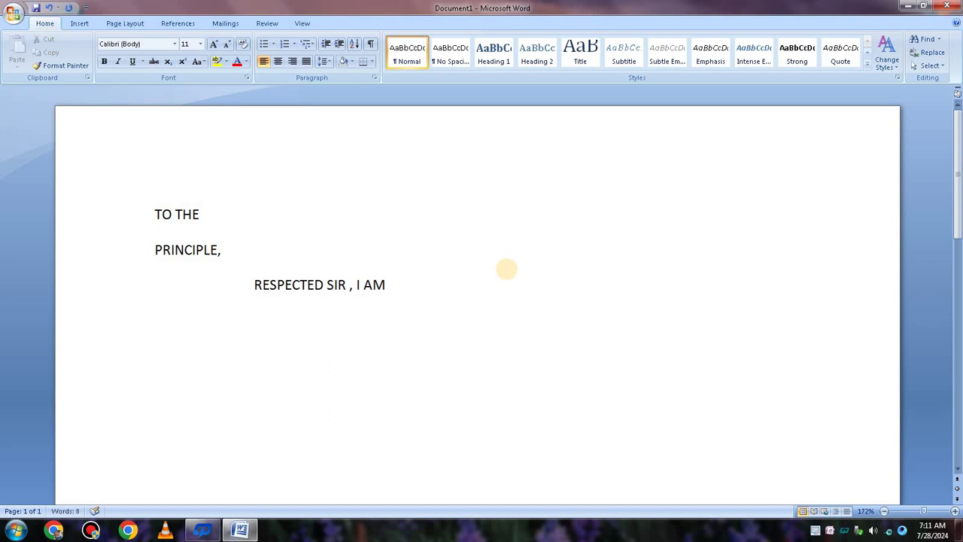
pyautogui.write('A STUD')
pyautogui.write('ENT OF')
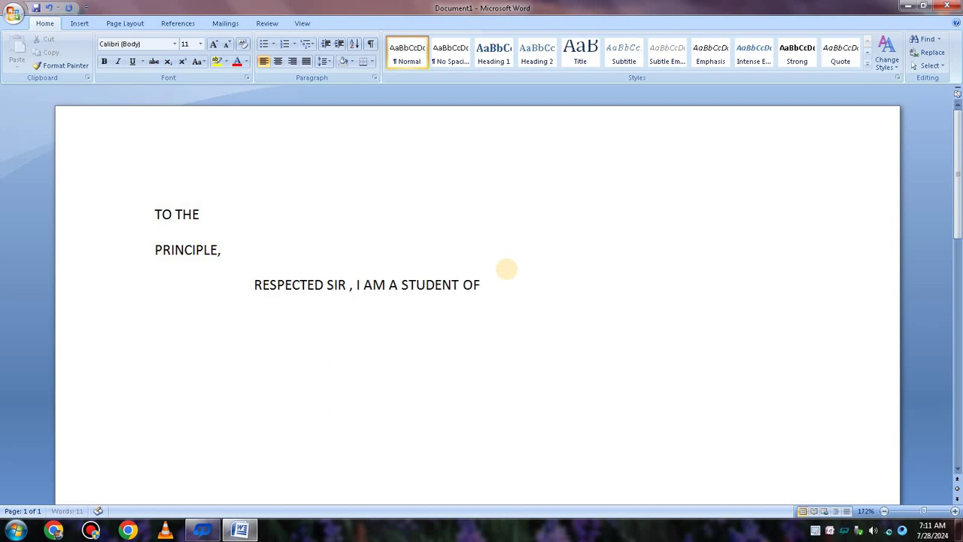
pyautogui.write(' YOUR ')
pyautogui.write('COLLEGE ')
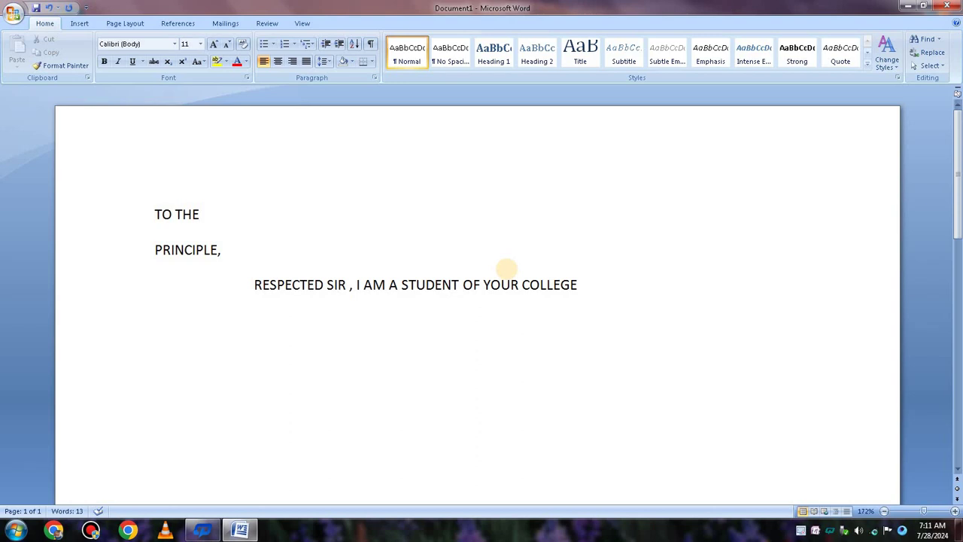
pyautogui.write('GUSKARA ')
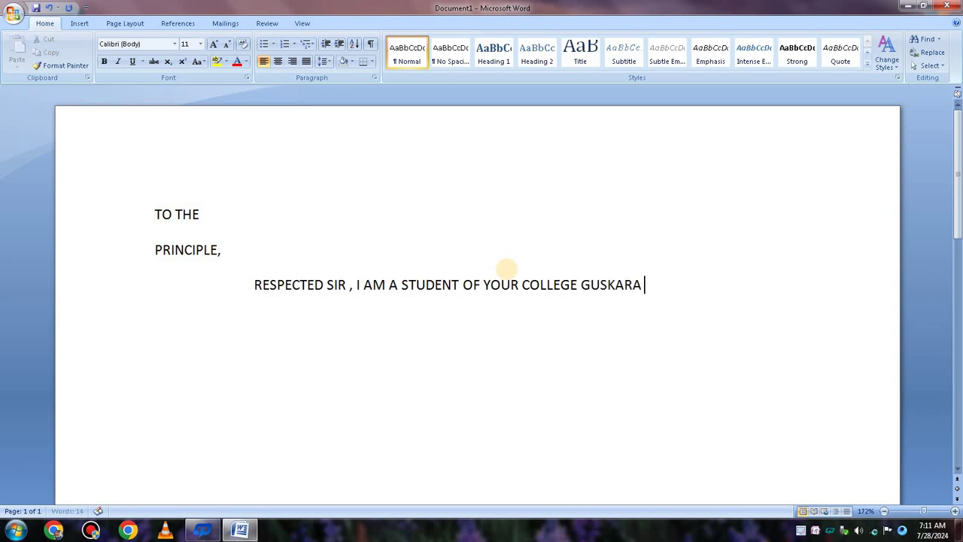
pyautogui.write('MAHA')
pyautogui.write('VIDYA')
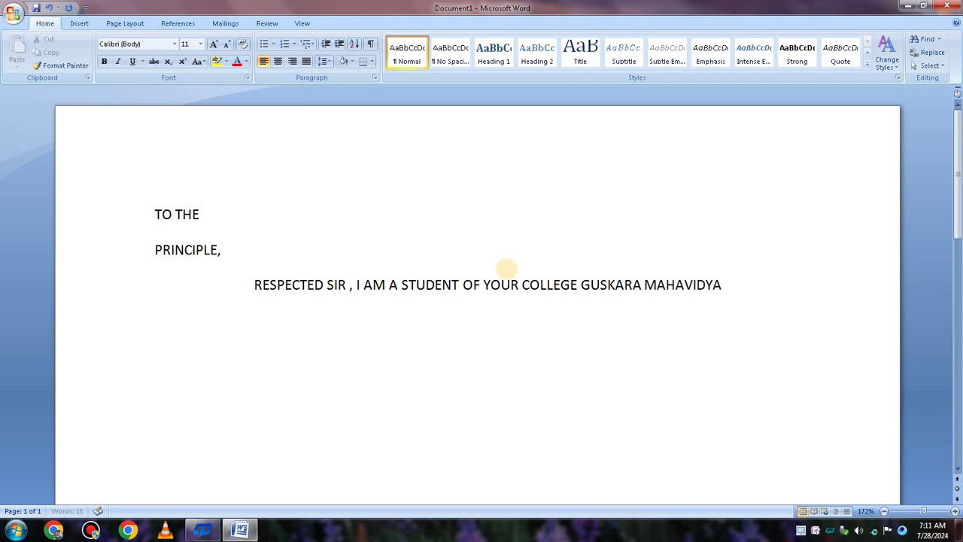
pyautogui.write('LAYA ,')
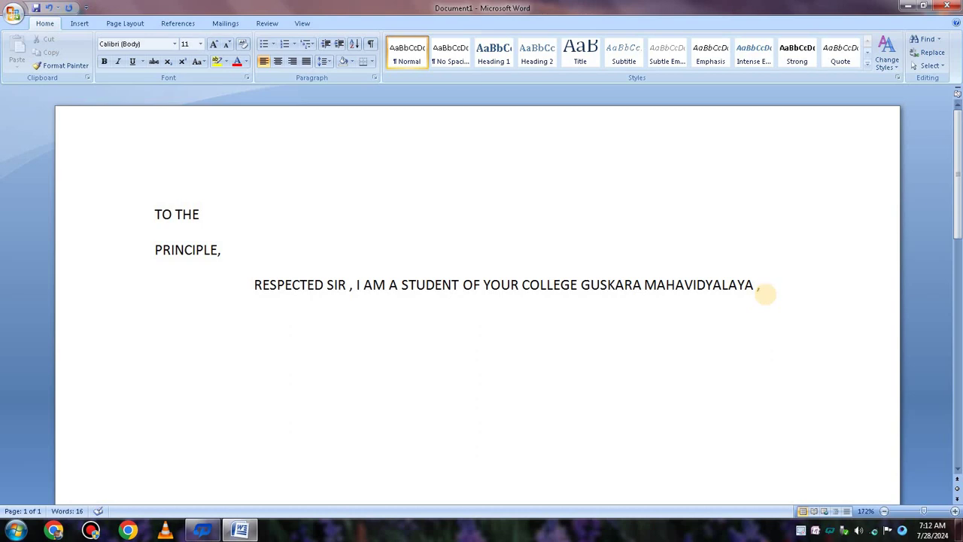
pyautogui.write('I AP')
pyautogui.write('PEAL Y')
pyautogui.write('OP')
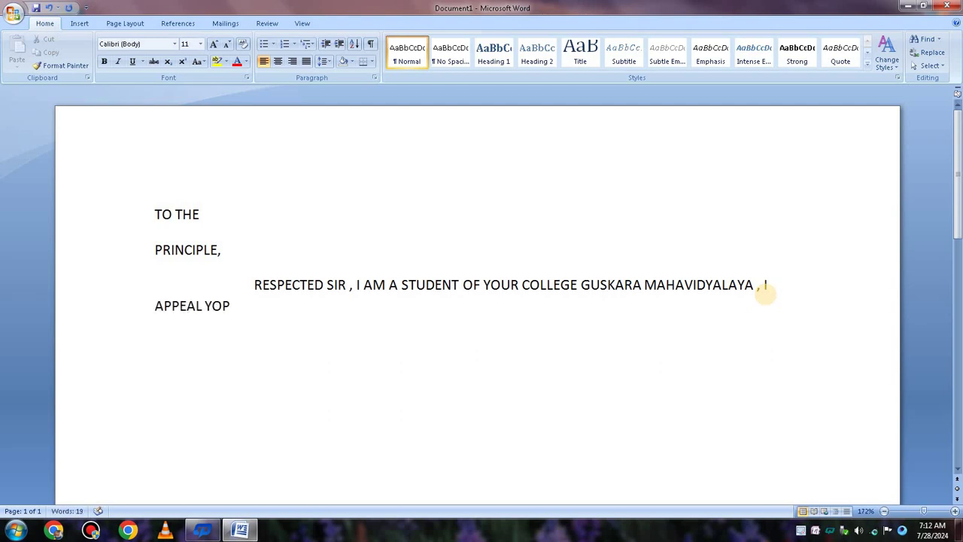
pyautogui.press('BackSpace')
pyautogui.write('U TO ')
pyautogui.write('RES')
pyautogui.write('POND THE')
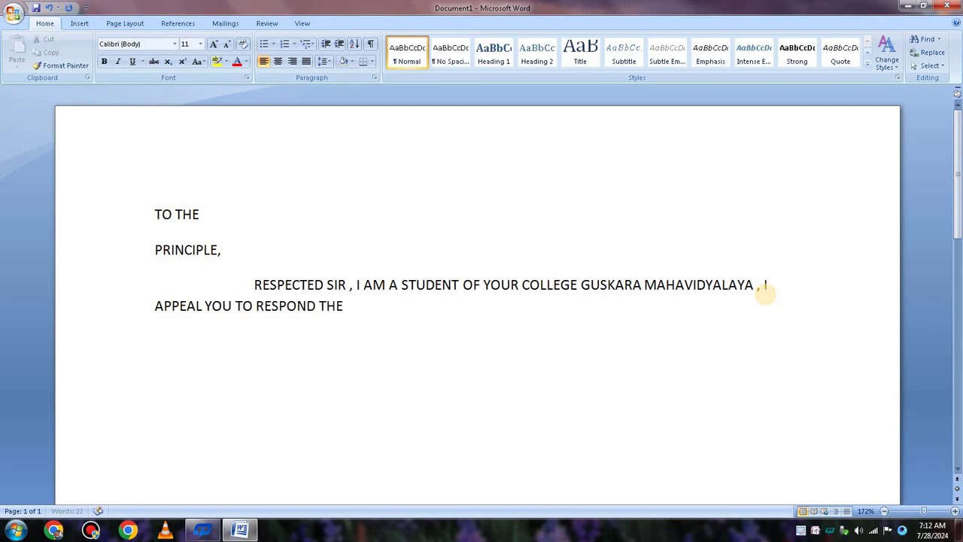
pyautogui.write(' PICNI')
pyautogui.write('C IN OU')
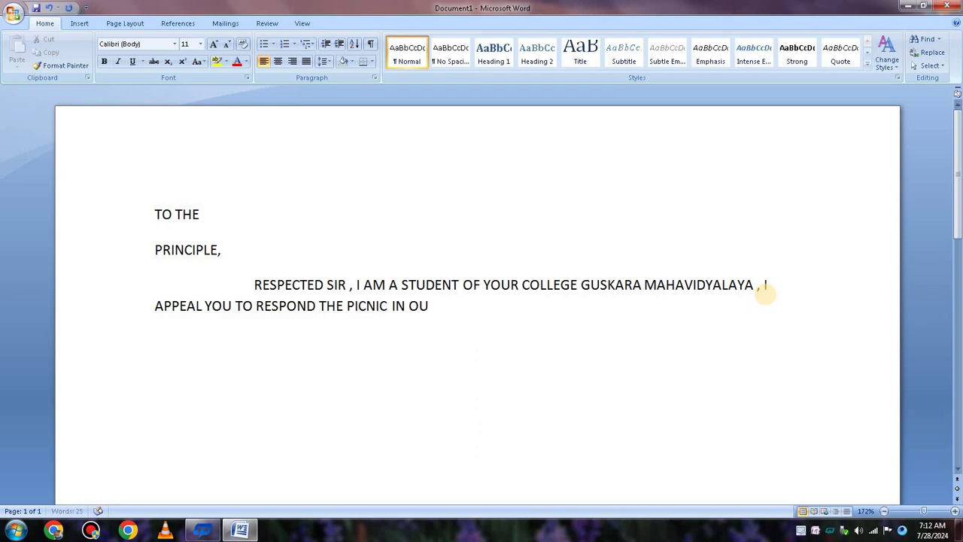
pyautogui.write('R SCHOOL')
pyautogui.write(' .')
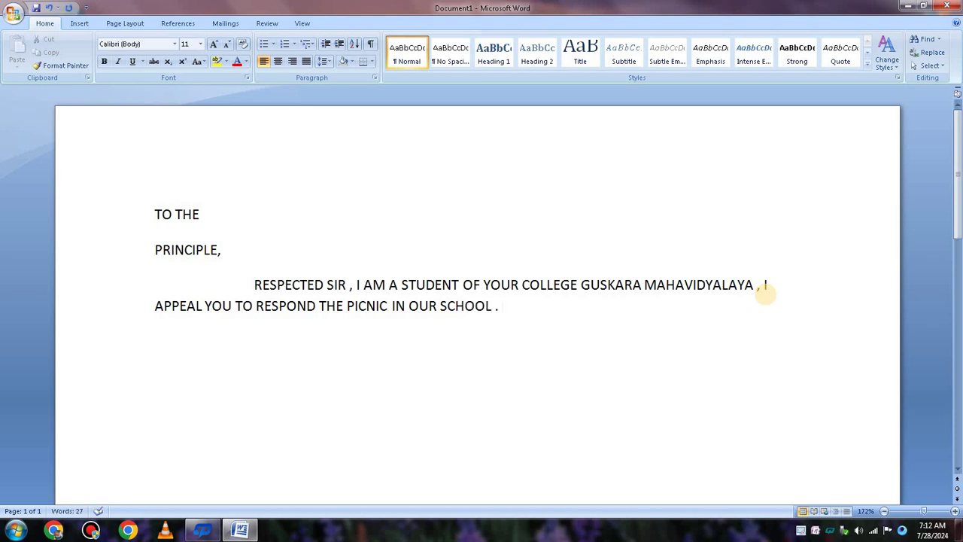
pyautogui.write(' OUR ')
pyautogui.write('PICN')
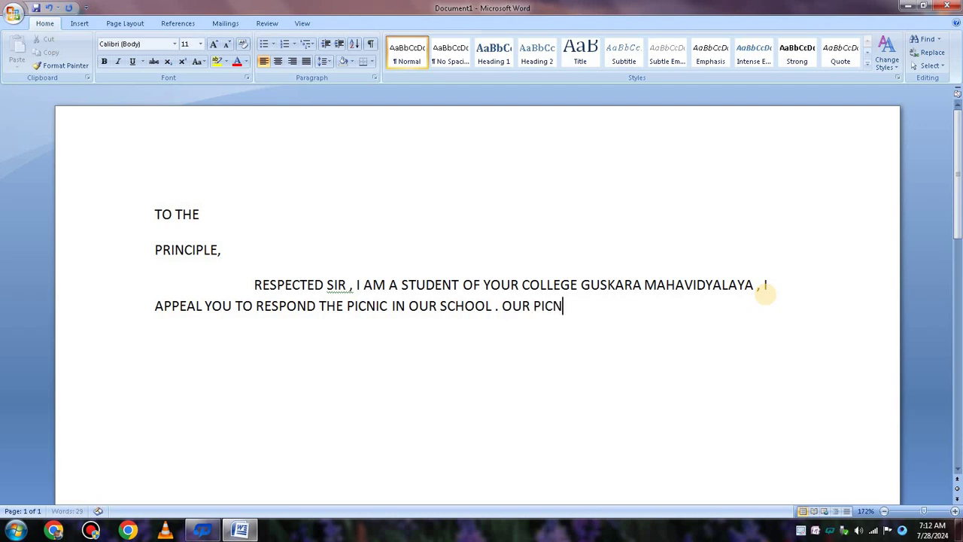
pyautogui.write('IC W')
pyautogui.write('ILL BE')
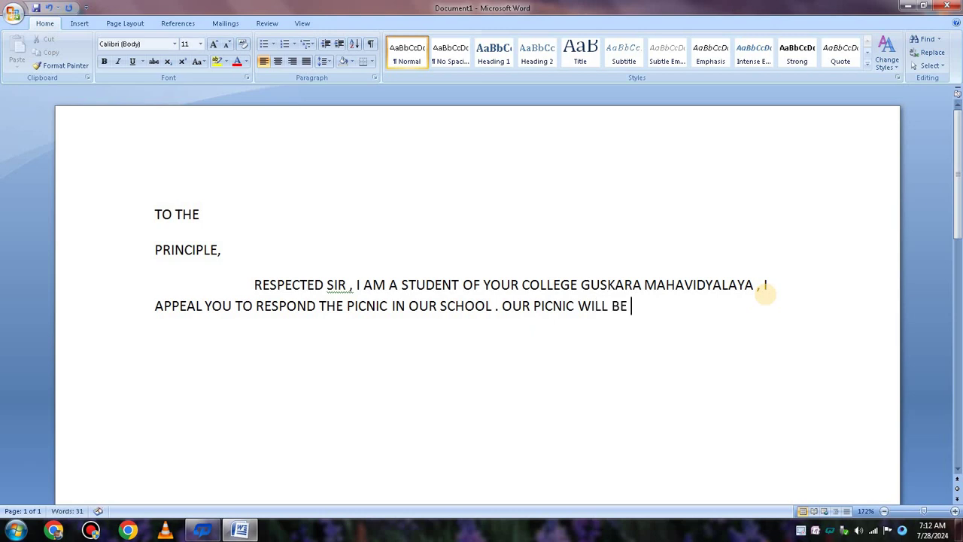
pyautogui.write('HW')
pyautogui.press('BackSpace')
pyautogui.write('ELF')
pyautogui.press('BackSpace')
pyautogui.write('D IN')
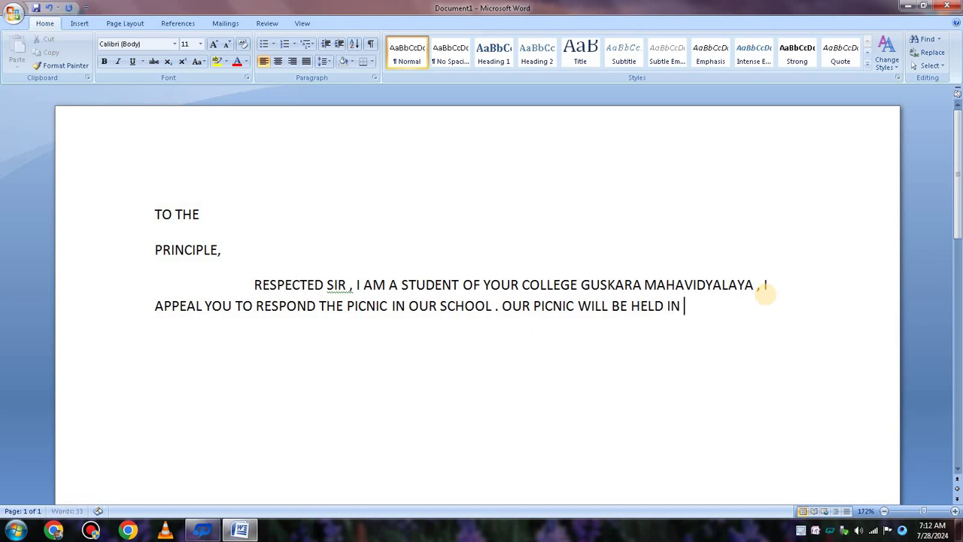
pyautogui.write(' 24 AU')
pyautogui.write('GUST 2')
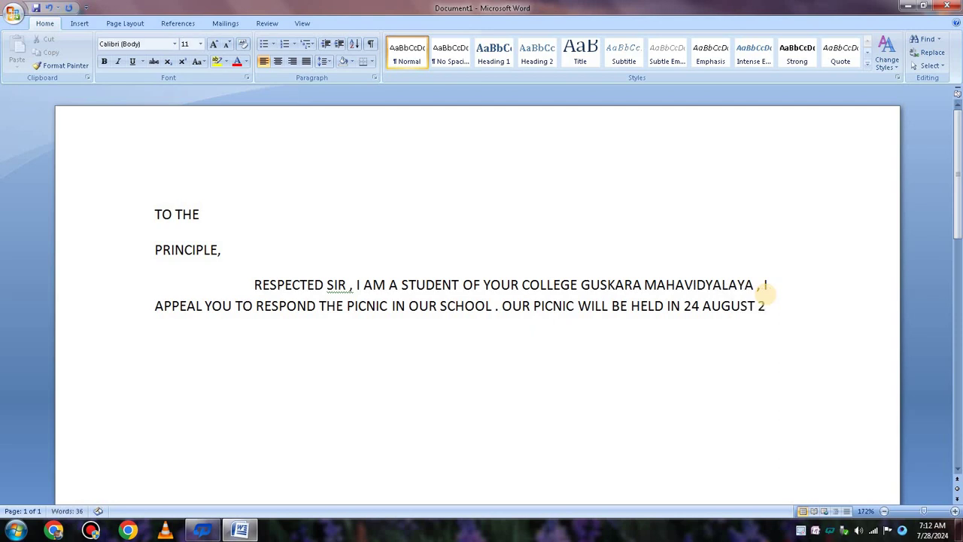
pyautogui.write('024')
pyautogui.write(' .')
# Step: Start a new paragraph and ignore the spelling flag on '2024.'
pyautogui.press('Return')
pyautogui.rightClick(775, 306)
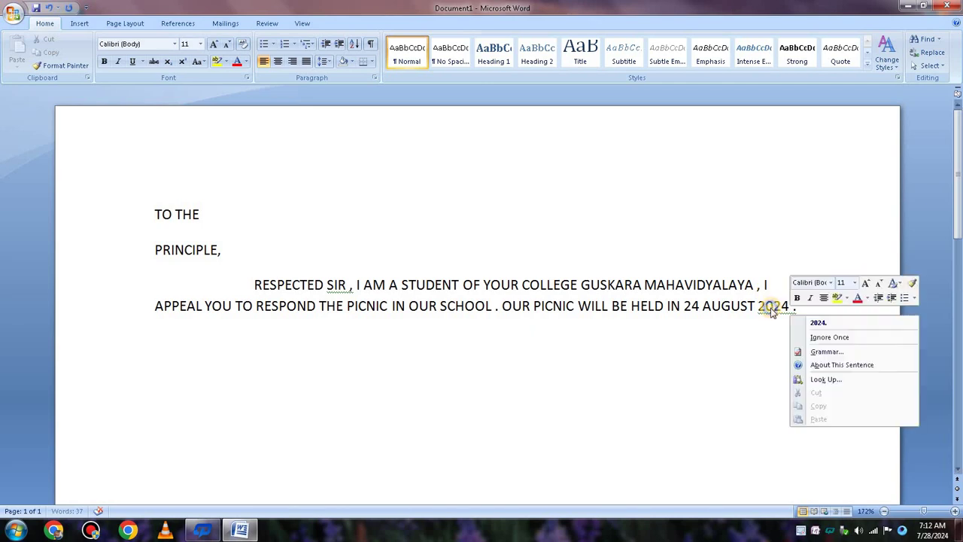
pyautogui.click(819, 339)
pyautogui.click(302, 350)
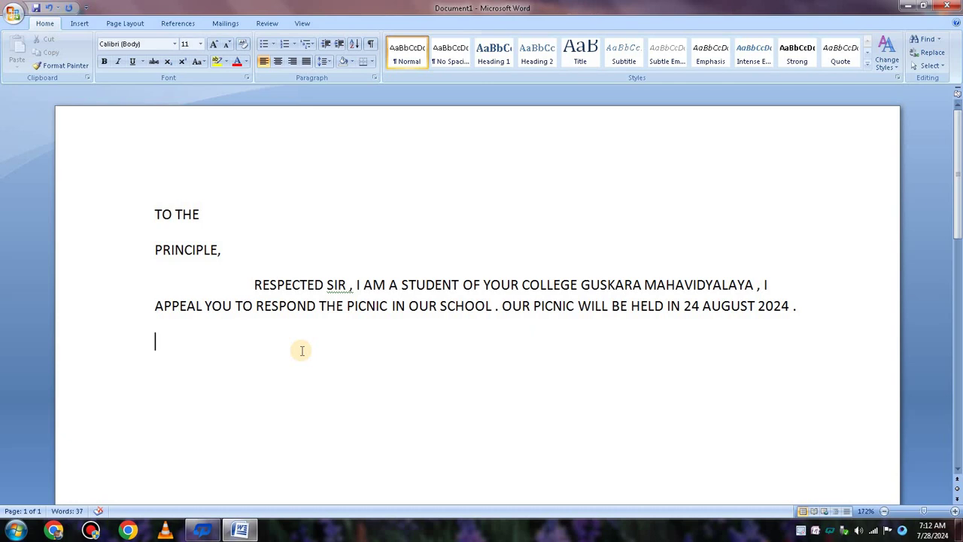
# Step: Add 'THANKS FOR GRANTING US PERMISSION FOR THE PICNIC.' and indent a new line below it
pyautogui.write('T')
pyautogui.write('HANKS F')
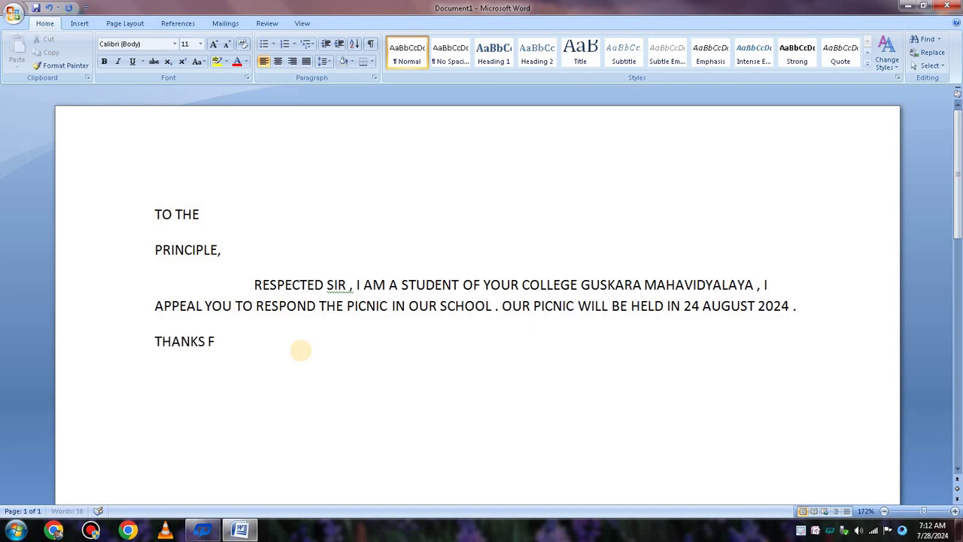
pyautogui.write('OR G')
pyautogui.write('RANTING ')
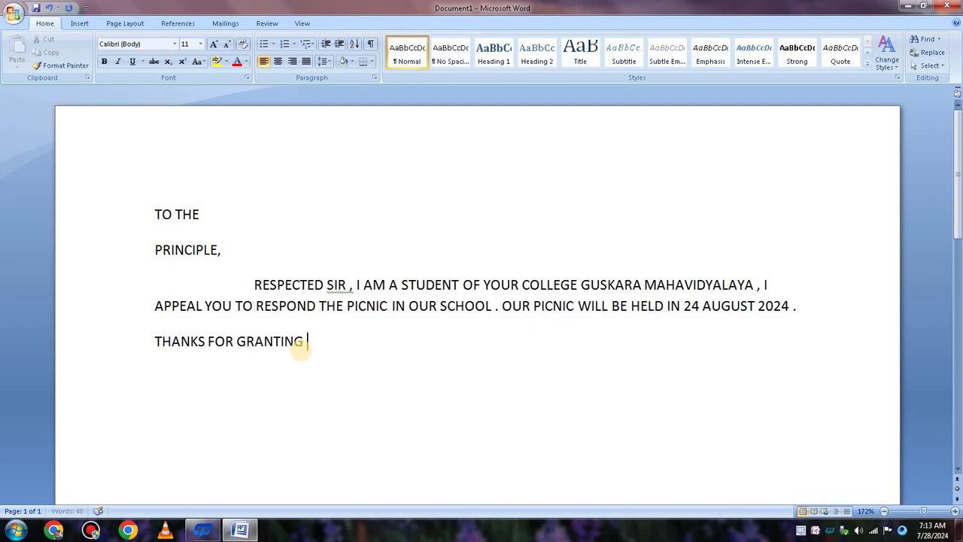
pyautogui.write('US PER')
pyautogui.write('MISSION ')
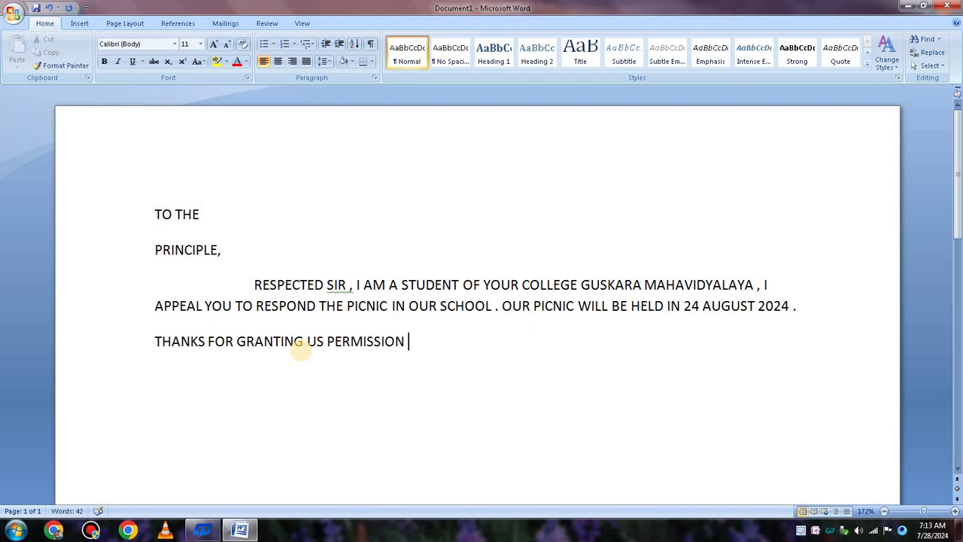
pyautogui.write('FORE')
pyautogui.press('BackSpace')
pyautogui.write('THE PIC')
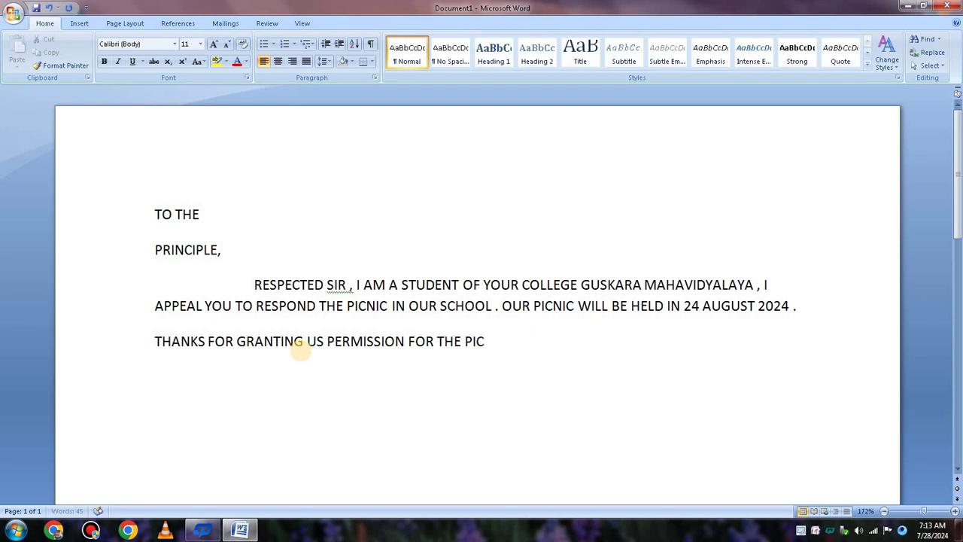
pyautogui.write('NIC')
pyautogui.write('.')
pyautogui.press('Return')
pyautogui.press('Tab')
pyautogui.press('Tab')
pyautogui.press('Tab')
# Step: Type 'YOURS FAITHFULLY' and sign the writer's full name below it across two lines
pyautogui.write('YOURS')
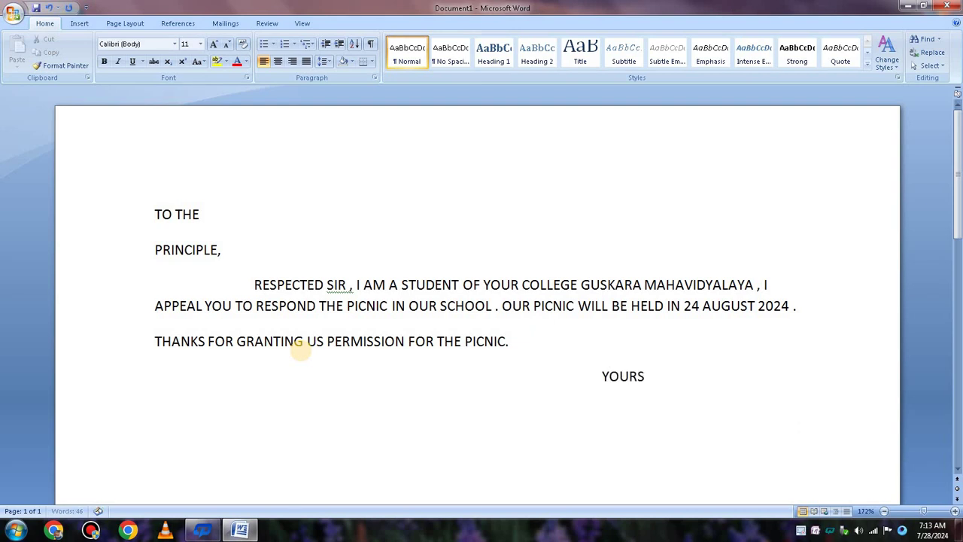
pyautogui.write(' FAU')
pyautogui.press('BackSpace')
pyautogui.write('ITHF')
pyautogui.write('ULLY')
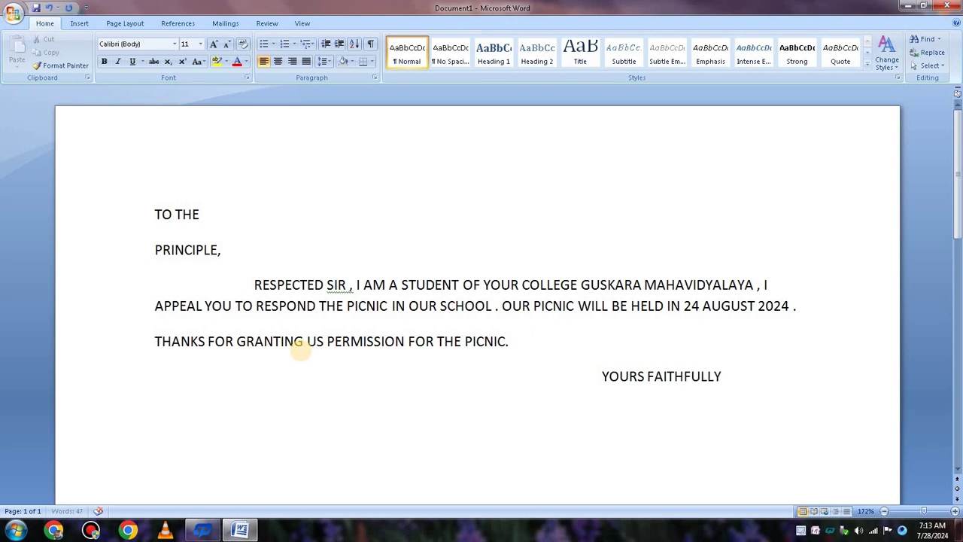
pyautogui.press('Return')
pyautogui.write('SAURYA')
pyautogui.write('BRATA ')
pyautogui.write('LA')
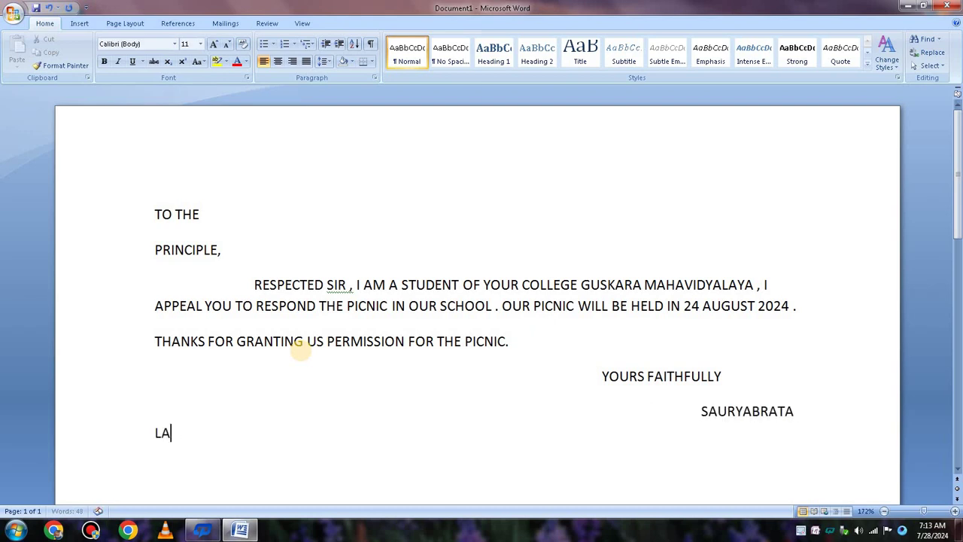
pyautogui.write('HA')
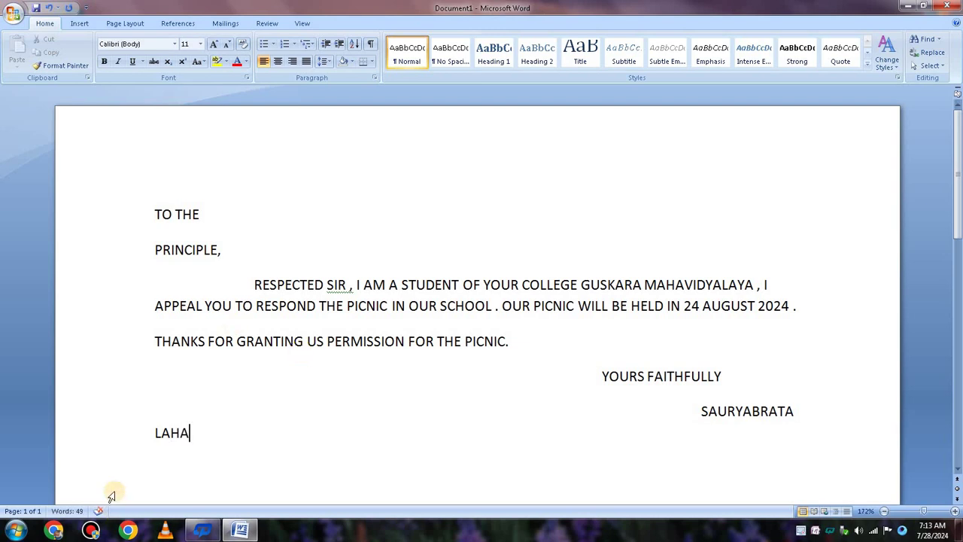
pyautogui.click(153, 434)
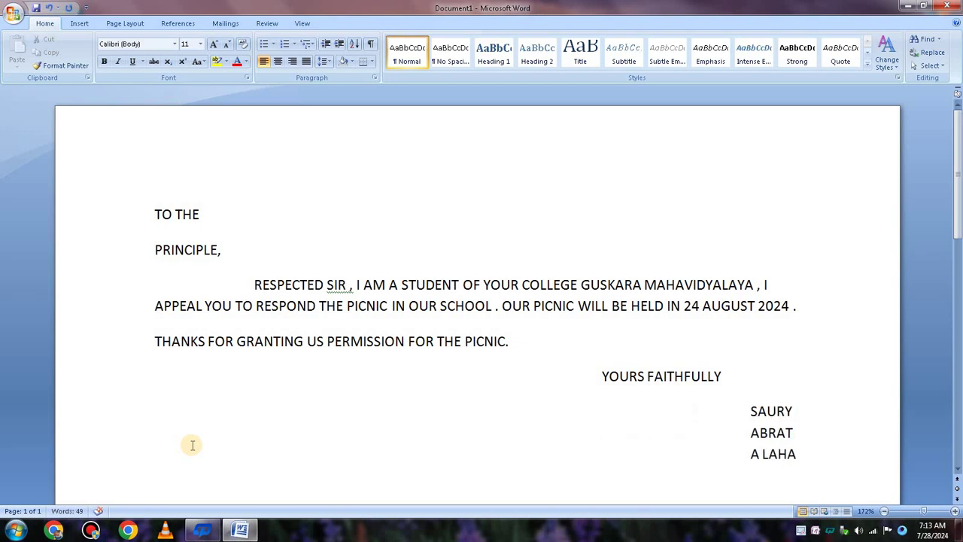
pyautogui.press('BackSpace')
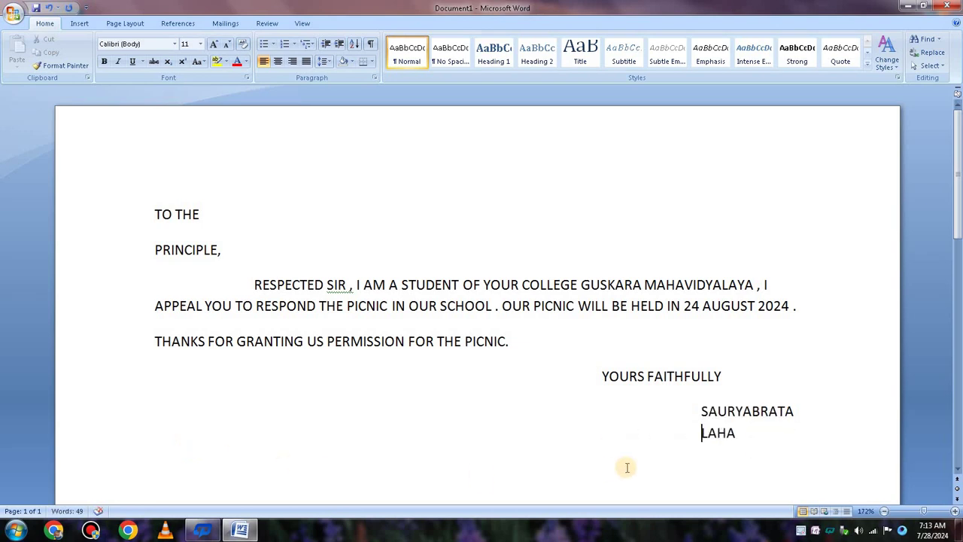
# Step: Add '..' after the signature and remove the spaces before the commas after SIR and MAHAVIDYALAYA
pyautogui.click(757, 435)
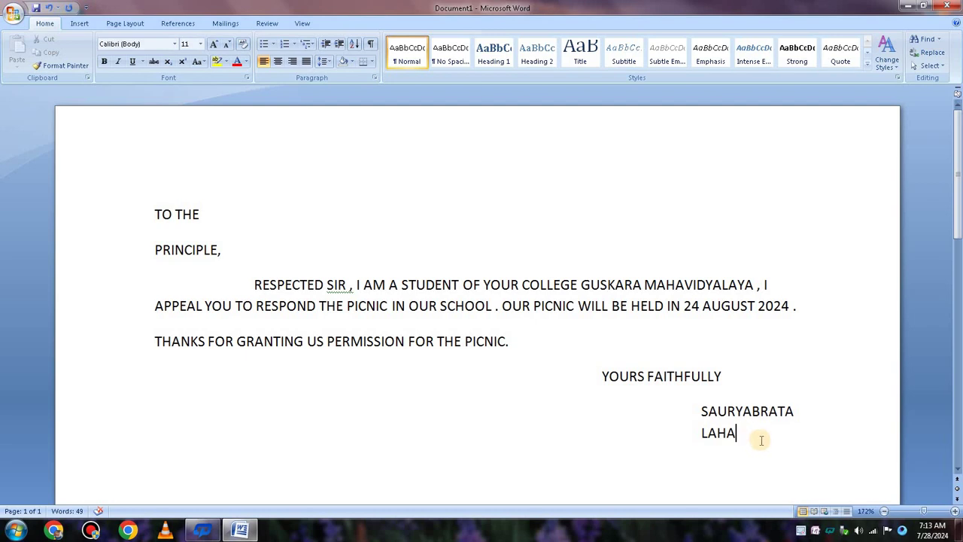
pyautogui.write('..')
pyautogui.rightClick(340, 290)
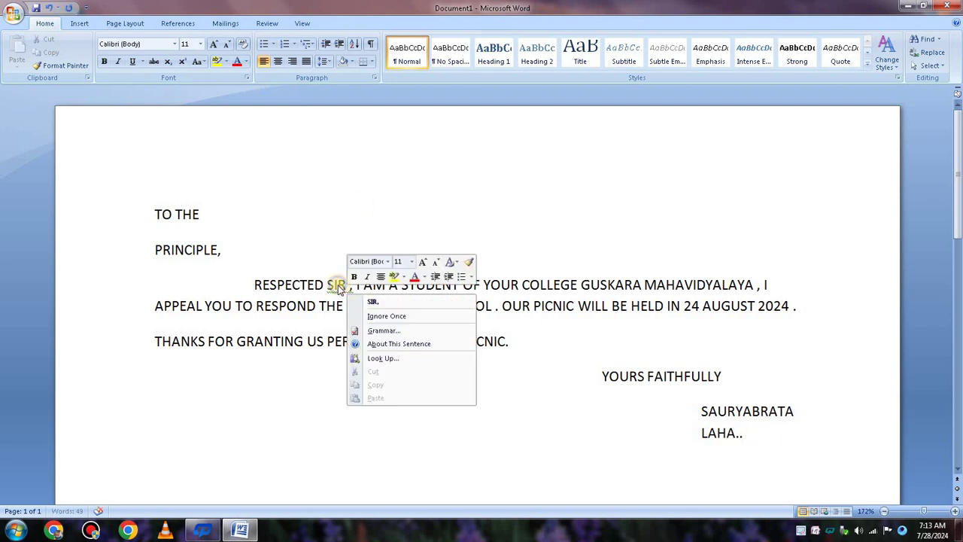
pyautogui.click(365, 298)
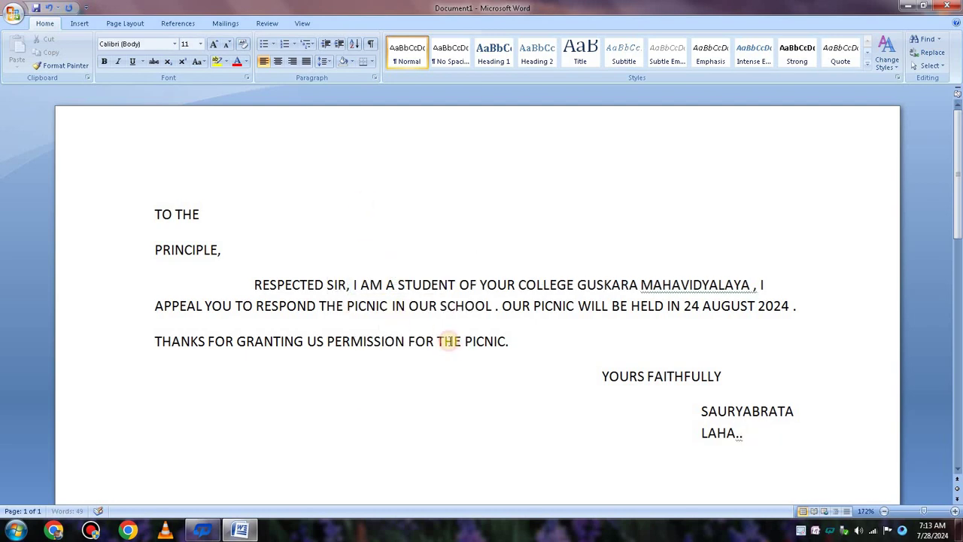
pyautogui.rightClick(670, 286)
pyautogui.click(781, 306)
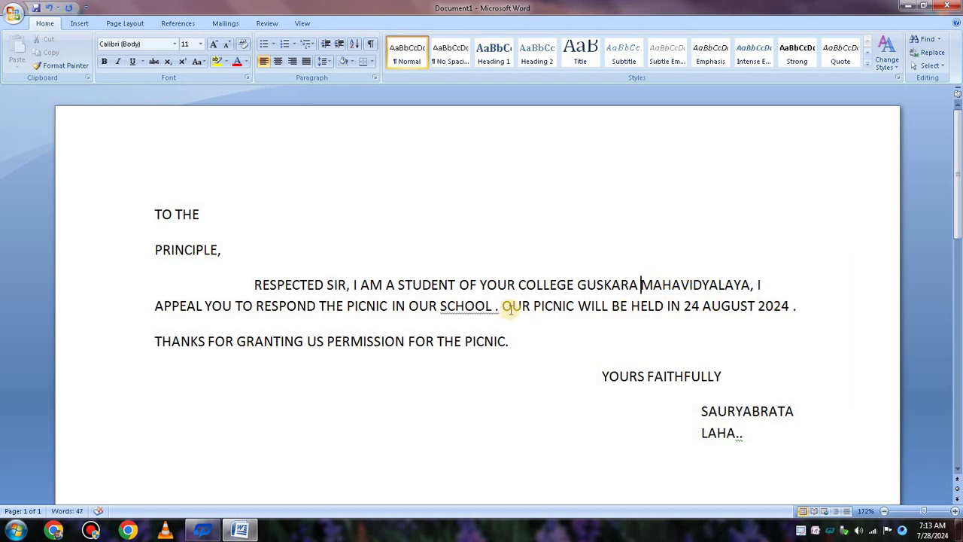
# Step: Fix 'SCHOOL .', make the comma after MAHAVIDYALAYA a semicolon, and turn the signature dots into an ellipsis
pyautogui.rightClick(460, 309)
pyautogui.click(511, 324)
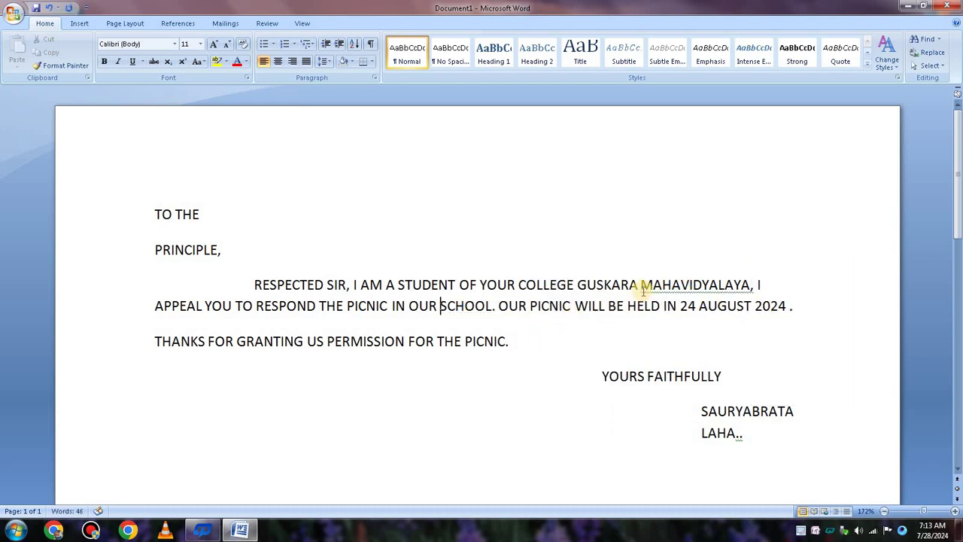
pyautogui.rightClick(692, 286)
pyautogui.click(795, 305)
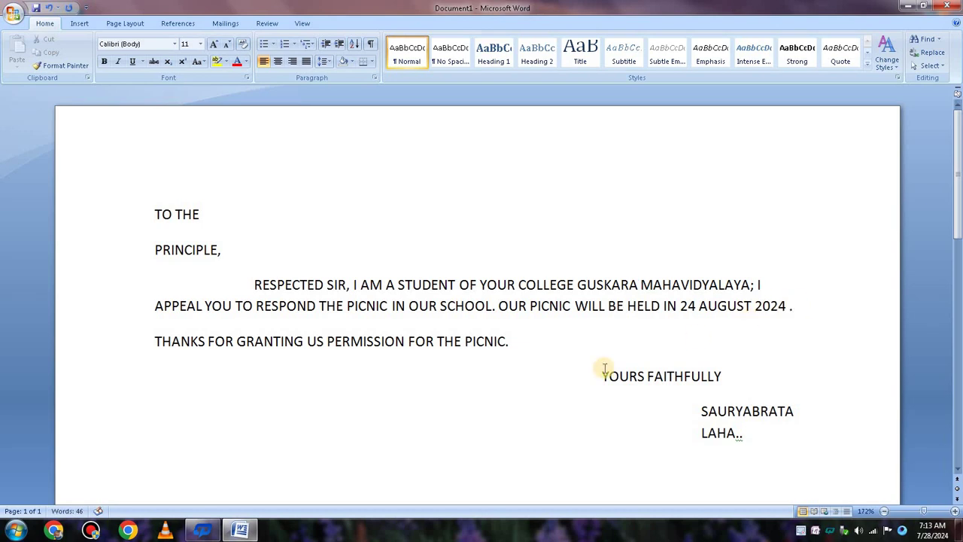
pyautogui.click(270, 402)
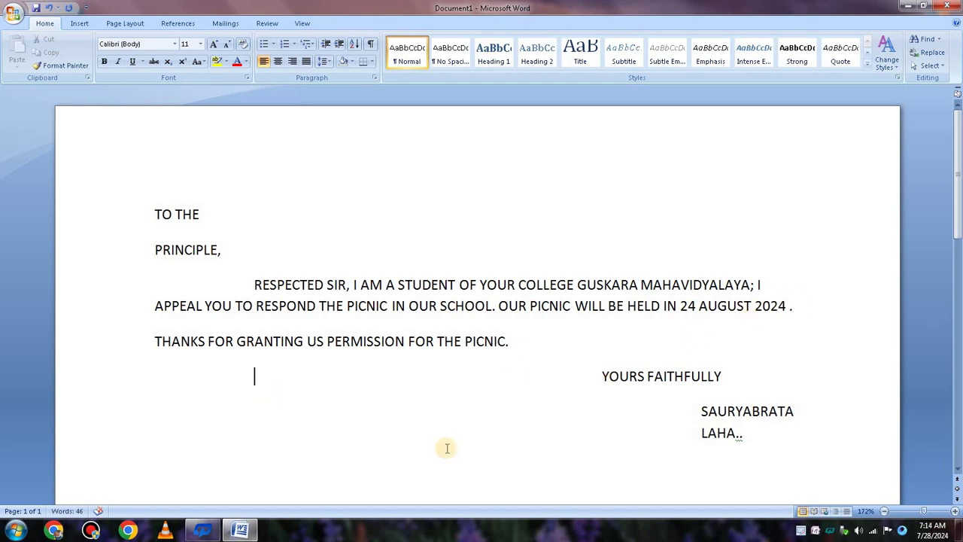
pyautogui.rightClick(742, 437)
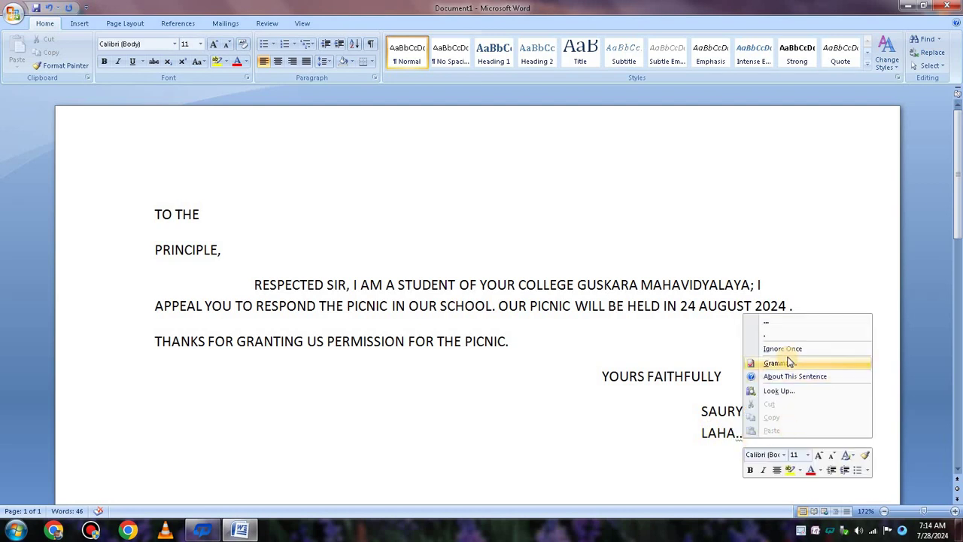
pyautogui.click(775, 322)
pyautogui.click(789, 442)
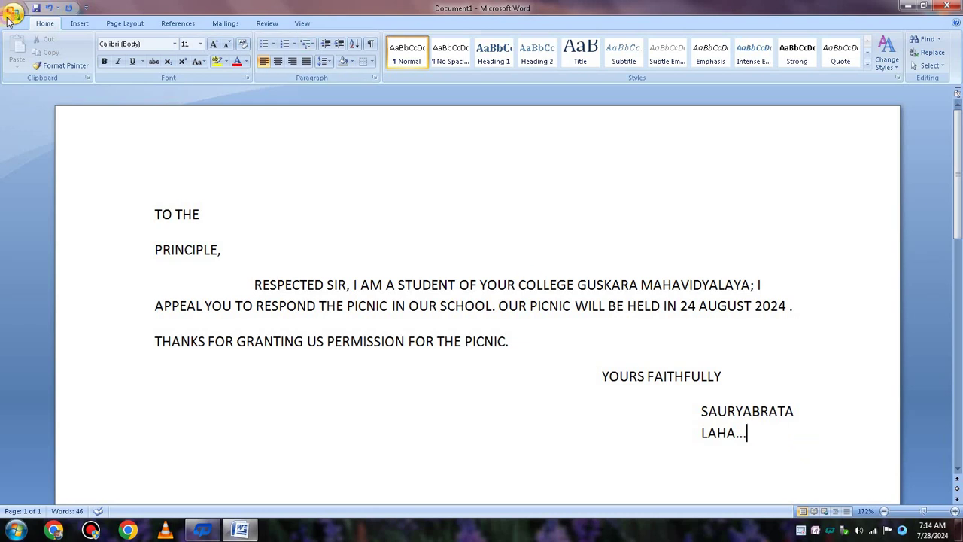
# Step: Save the letter to the Desktop as a Word document under a new file name
pyautogui.click(13, 14)
pyautogui.click(41, 120)
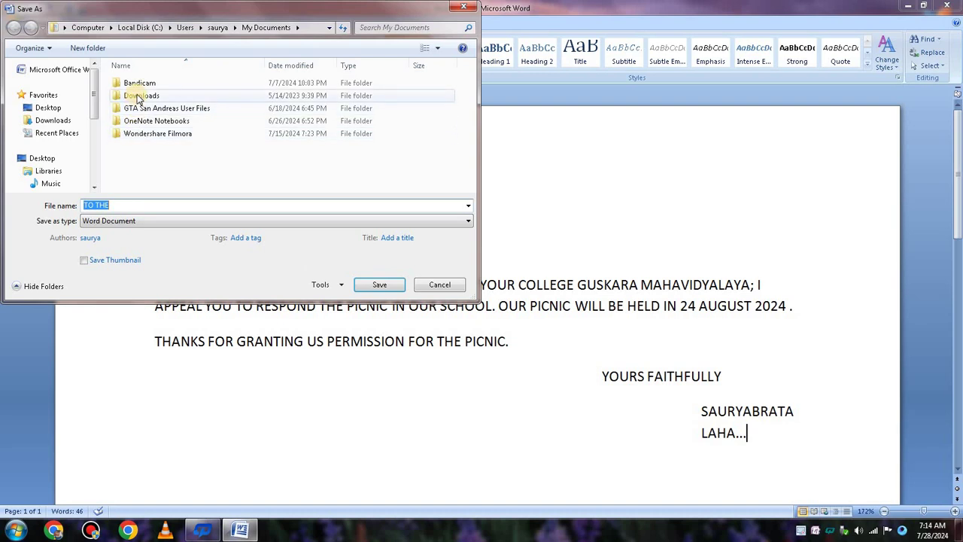
pyautogui.click(53, 158)
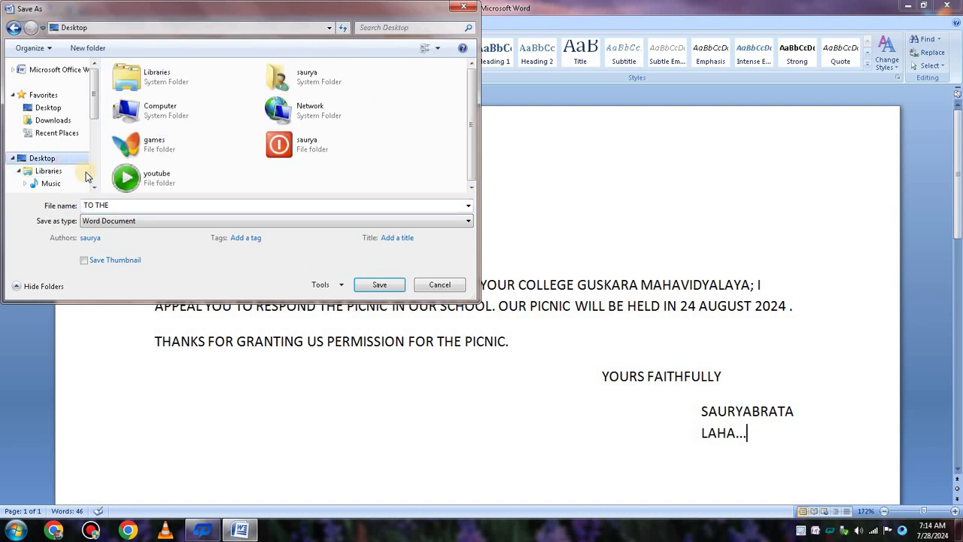
pyautogui.click(134, 210)
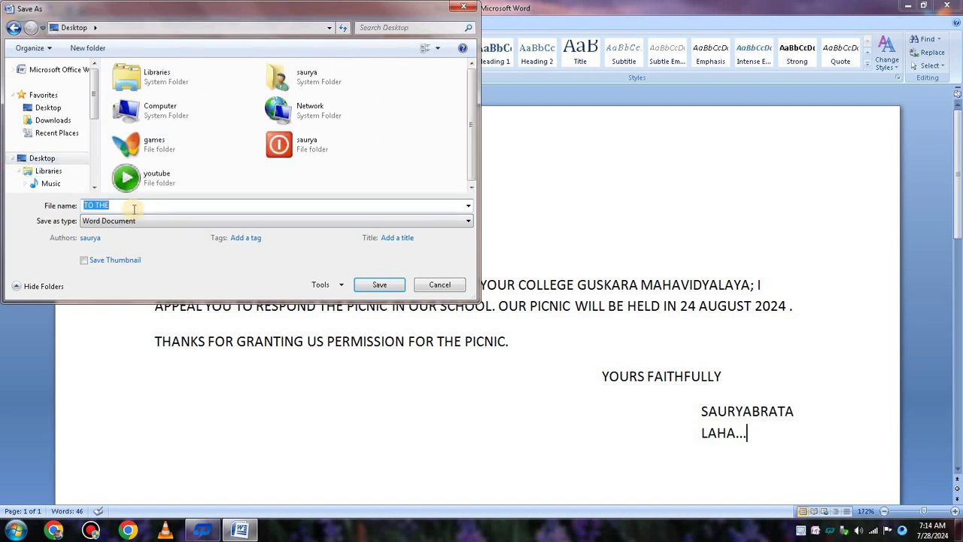
pyautogui.write('SAURYA LE')
pyautogui.press('Return')
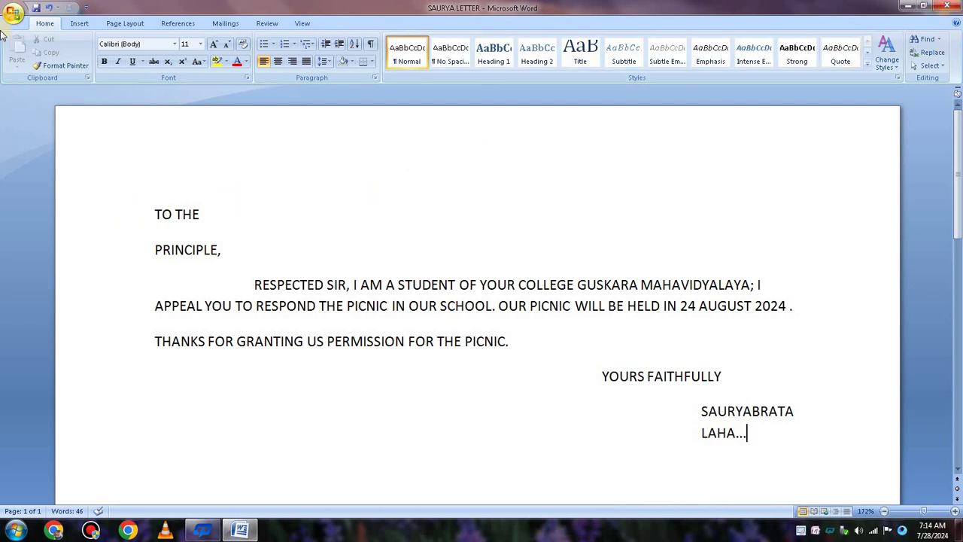
# Step: Create a new blank document and maximize it, setting the saved letter aside
pyautogui.click(12, 18)
pyautogui.click(34, 39)
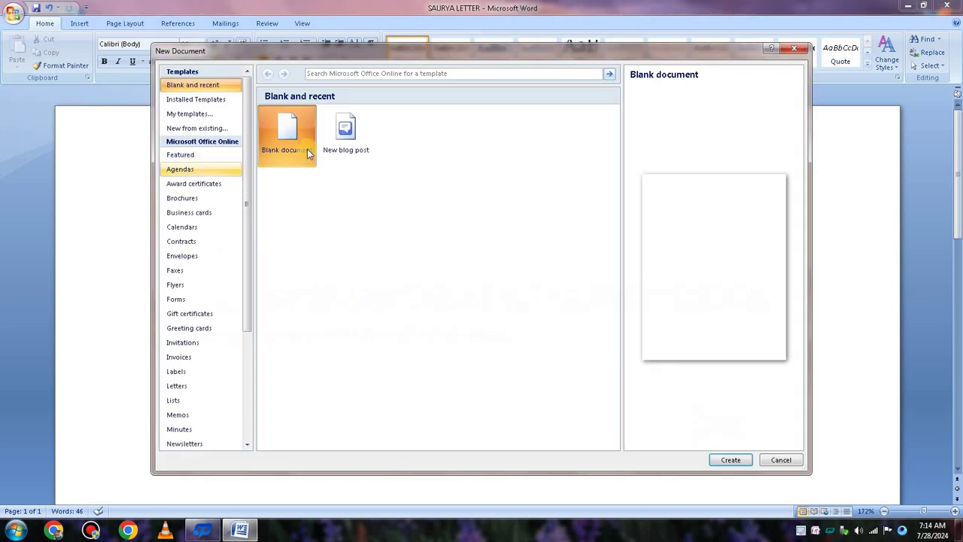
pyautogui.click(731, 460)
pyautogui.click(931, 10)
pyautogui.click(907, 5)
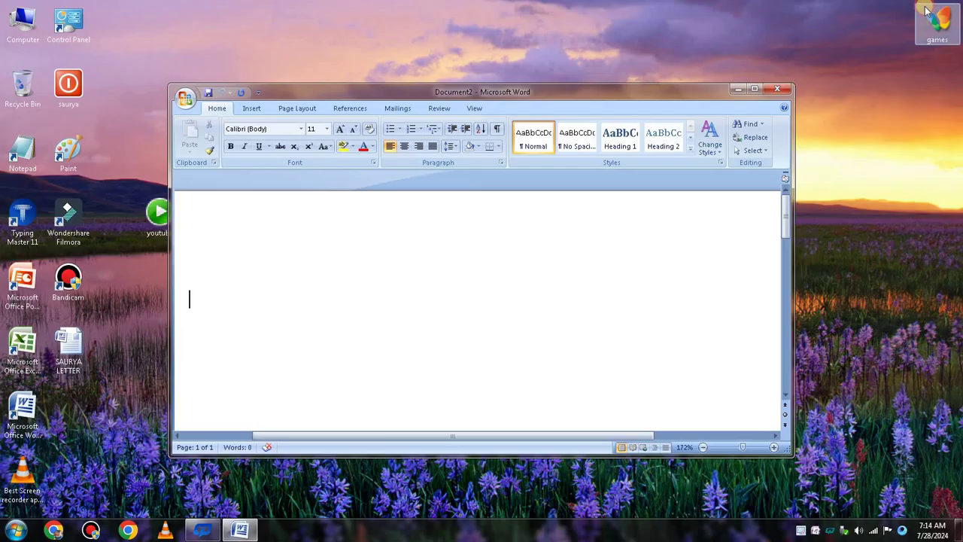
pyautogui.click(755, 88)
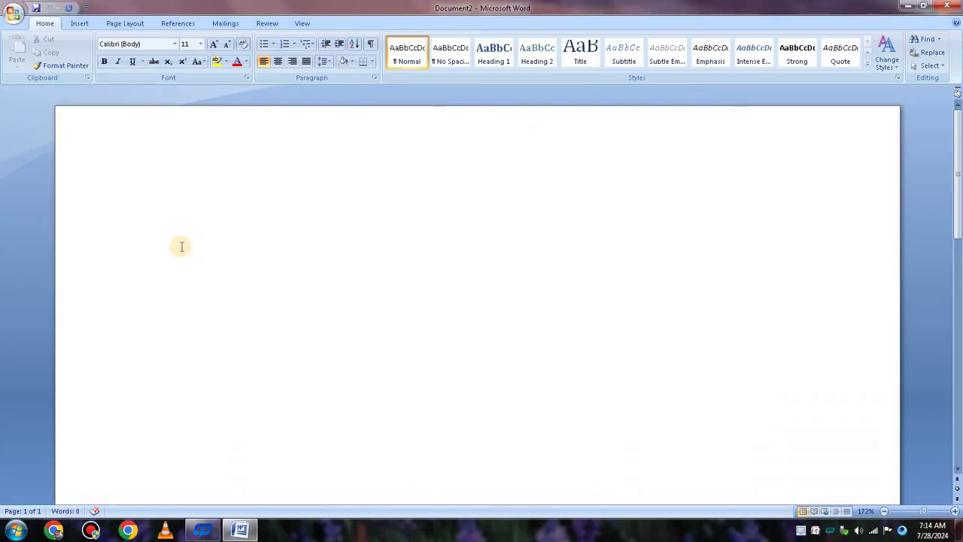
# Step: Insert a table of 4 columns and 6 rows
pyautogui.click(66, 24)
pyautogui.click(99, 58)
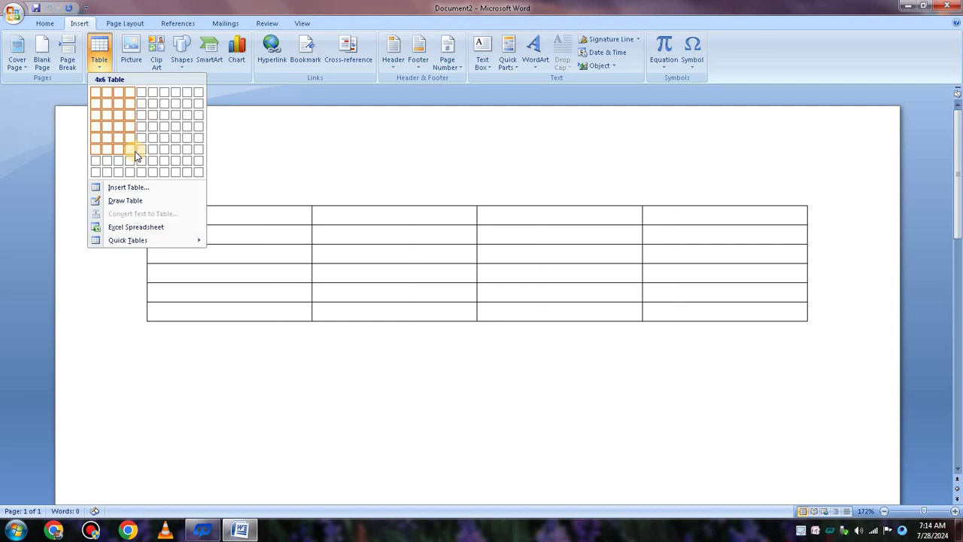
pyautogui.click(136, 155)
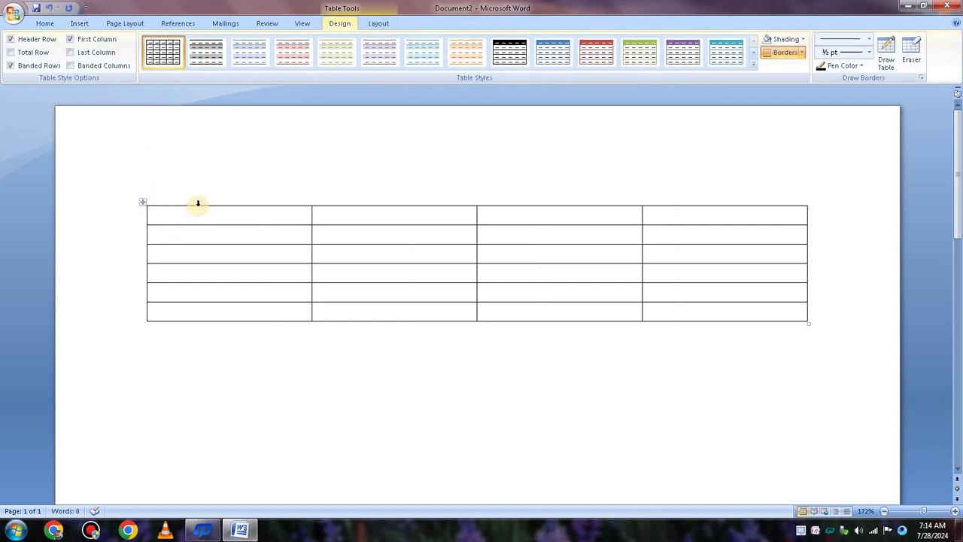
# Step: Fill the header row with NAME, ADDRESS 1, ADDRESS 2 and PIN
pyautogui.write('NAME')
pyautogui.click(376, 218)
pyautogui.write('ADDRE')
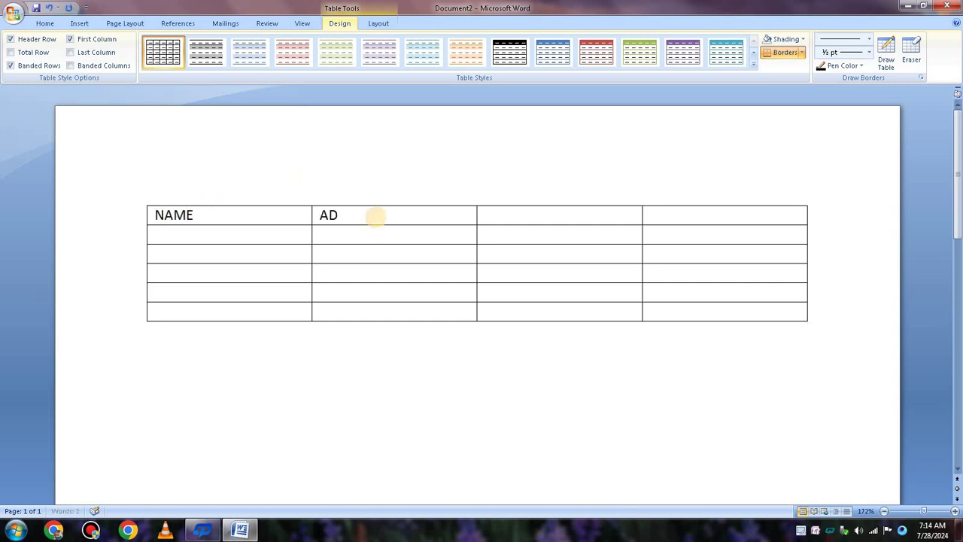
pyautogui.write('SS ')
pyautogui.write('1')
pyautogui.click(542, 213)
pyautogui.write('A')
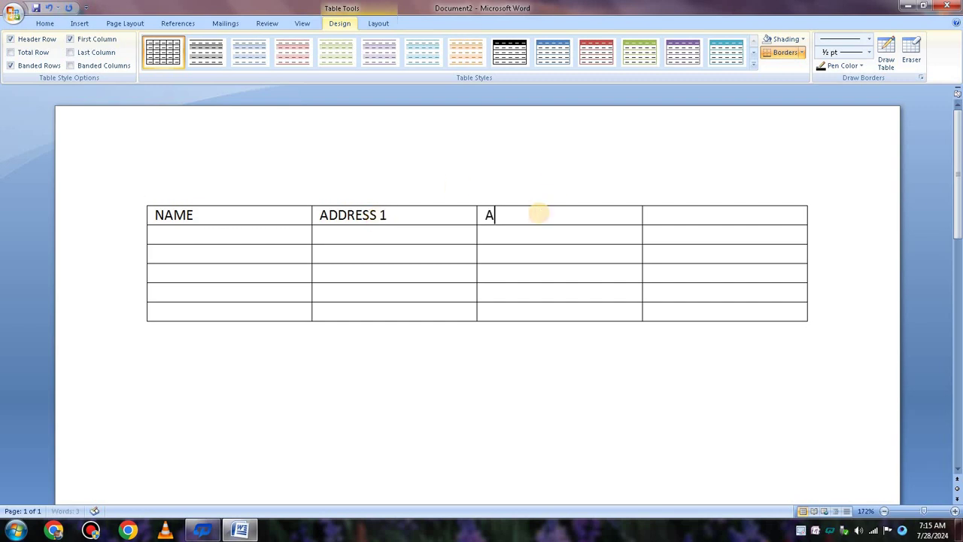
pyautogui.write('DDRESS 2')
pyautogui.click(674, 219)
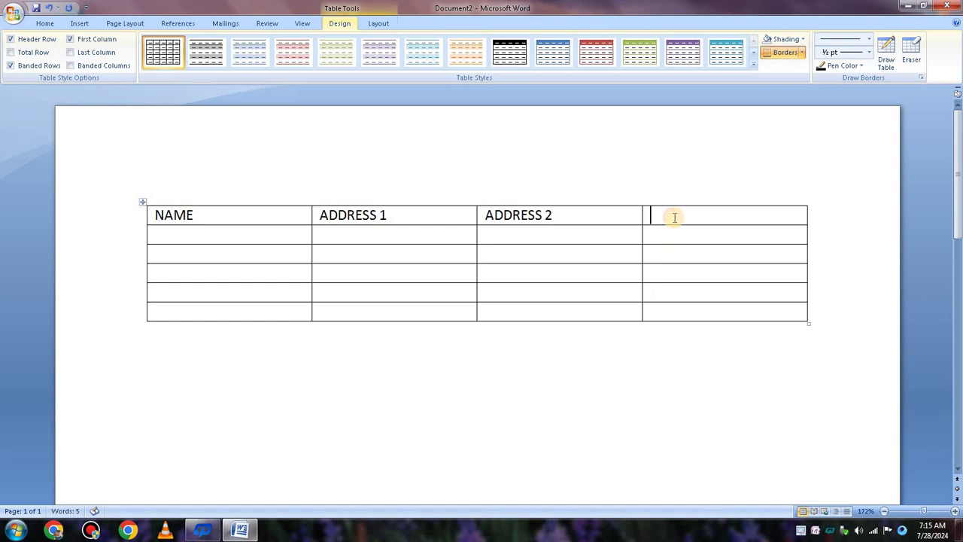
pyautogui.write('PIN')
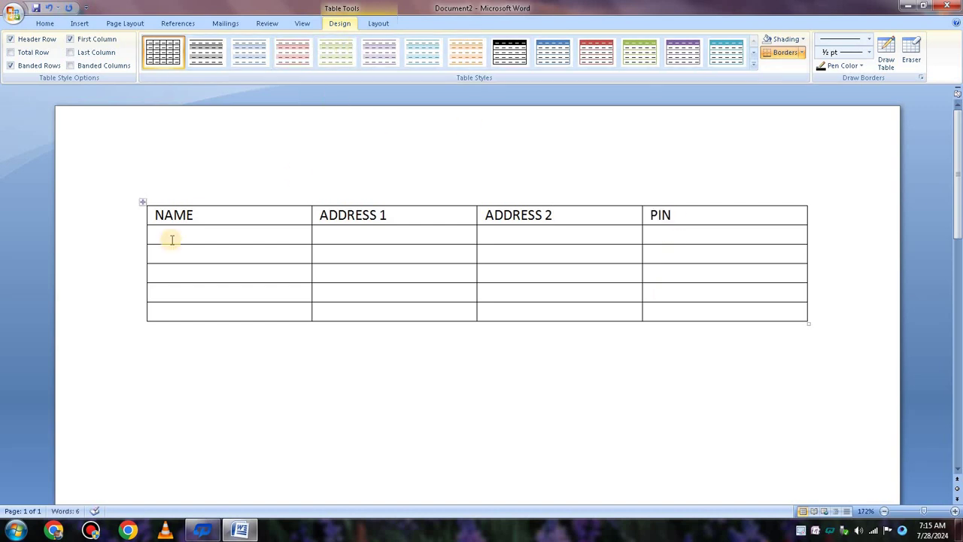
pyautogui.click(180, 231)
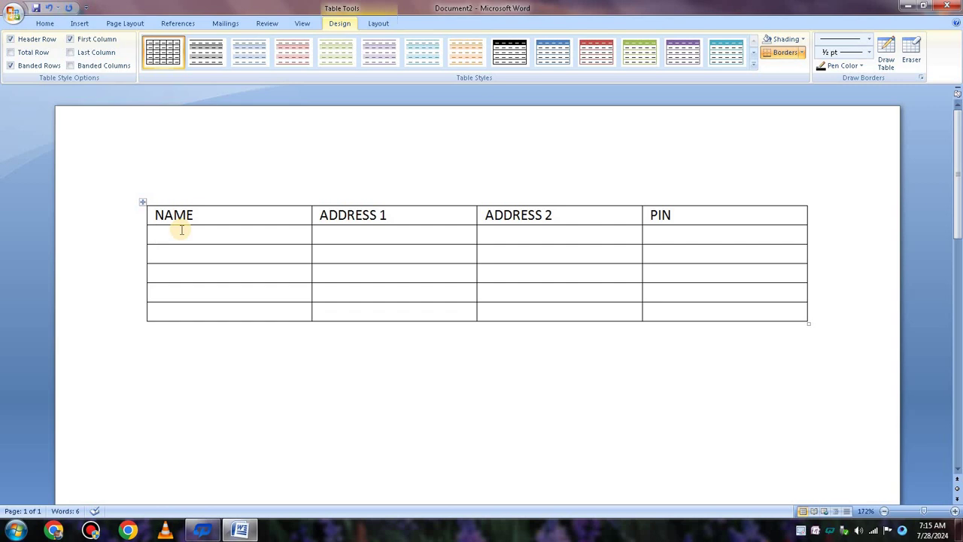
# Step: Enter five recipients' first names down the NAME column, one per data row
pyautogui.write('SAURYA')
pyautogui.press('Down')
pyautogui.write('ARPAN')
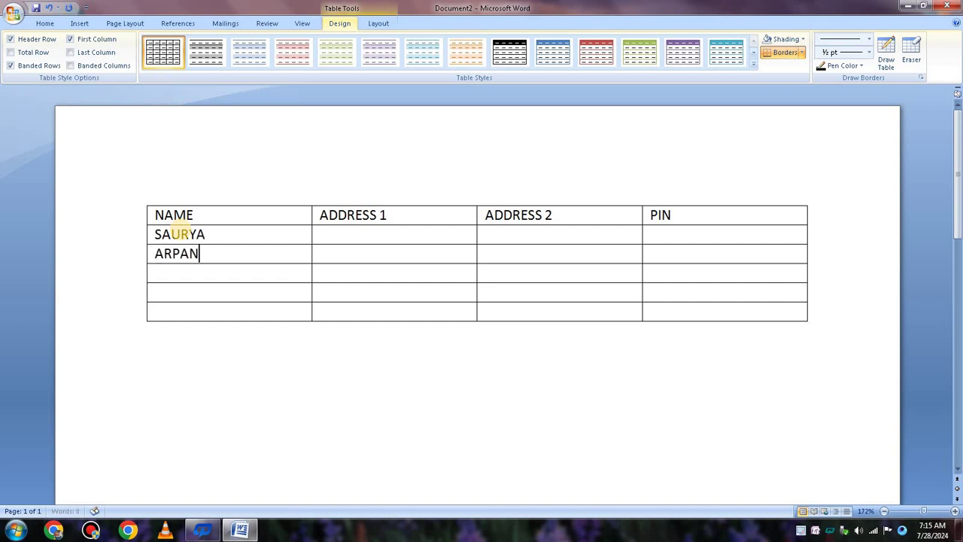
pyautogui.press('Down')
pyautogui.write('DEV')
pyautogui.write('JIT')
pyautogui.press('Down')
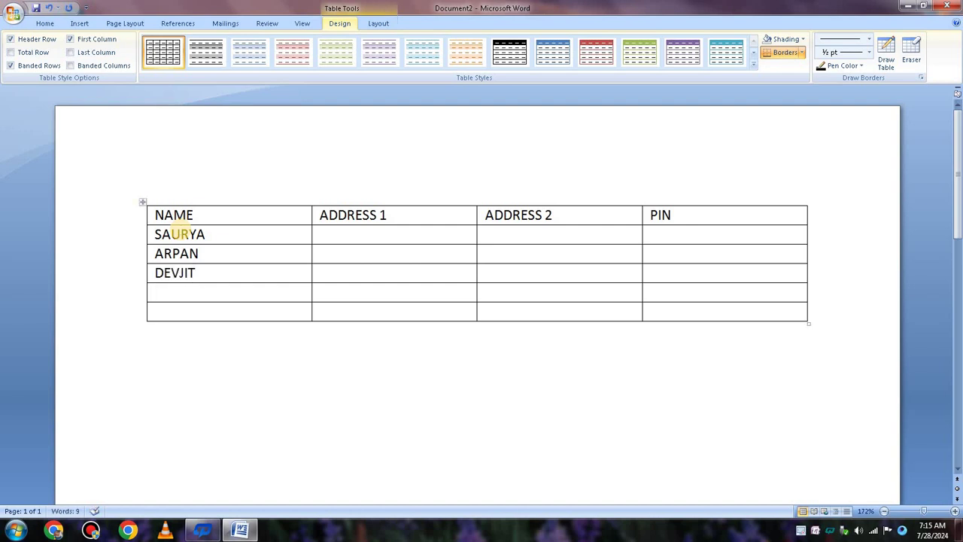
pyautogui.write('VIRAT')
pyautogui.press('Down')
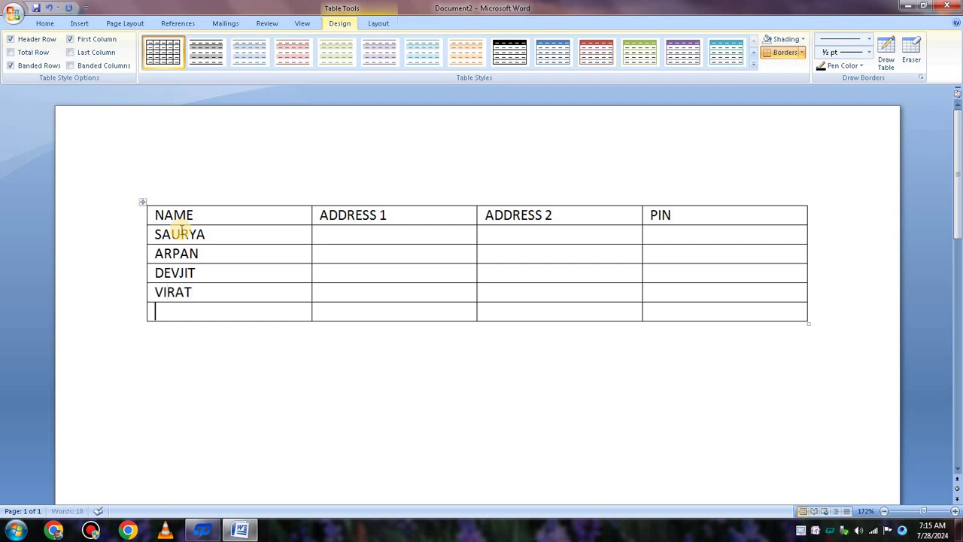
pyautogui.write('MOD')
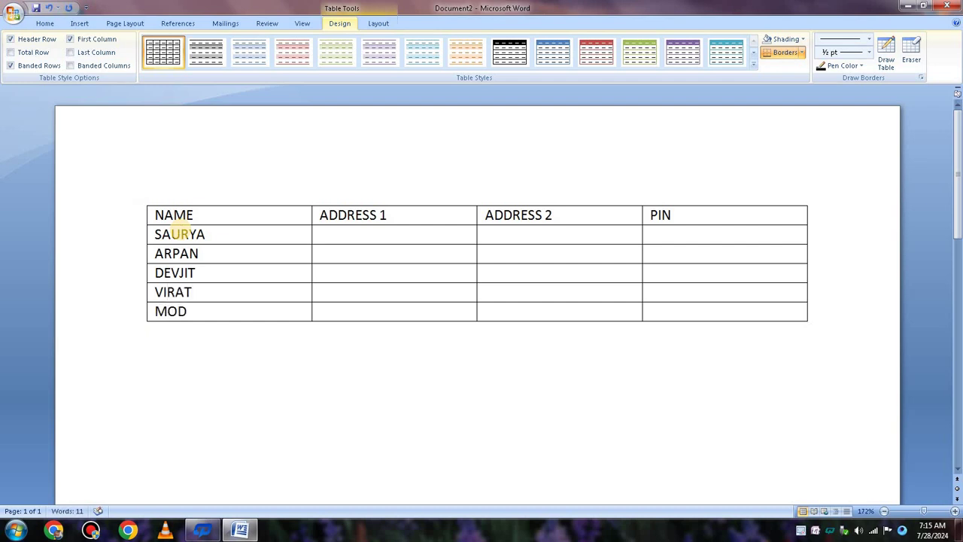
pyautogui.write('I')
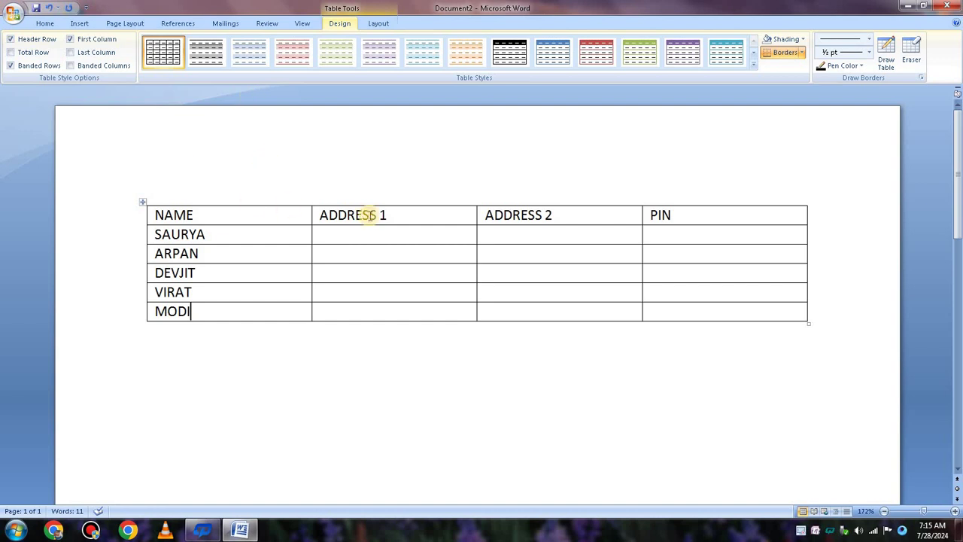
# Step: Enter GUSKARA and KATWA in the first two ADDRESS 1 cells, correcting typos
pyautogui.click(374, 238)
pyautogui.write('GU')
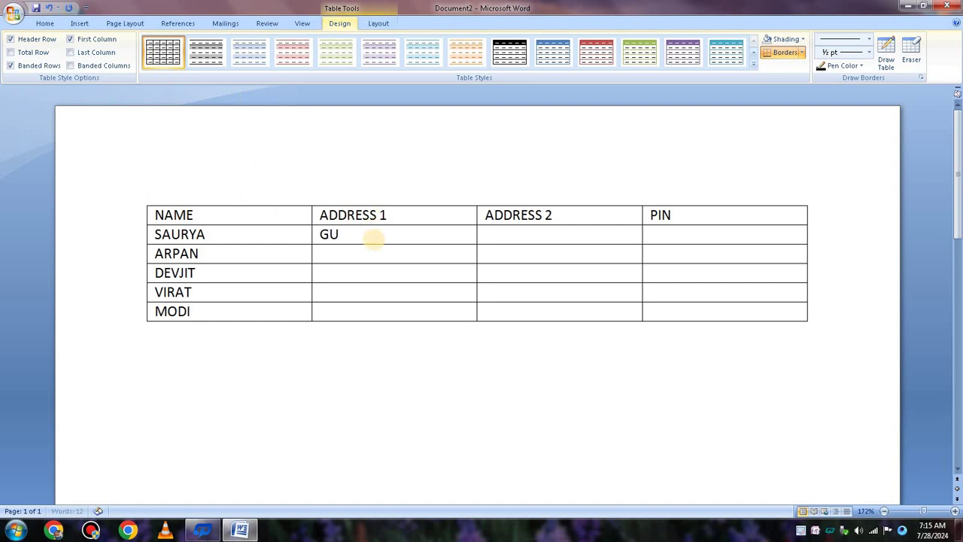
pyautogui.write('SKARA')
pyautogui.press('Down')
pyautogui.write('L')
pyautogui.press('BackSpace')
pyautogui.write('KATY')
pyautogui.write('WA')
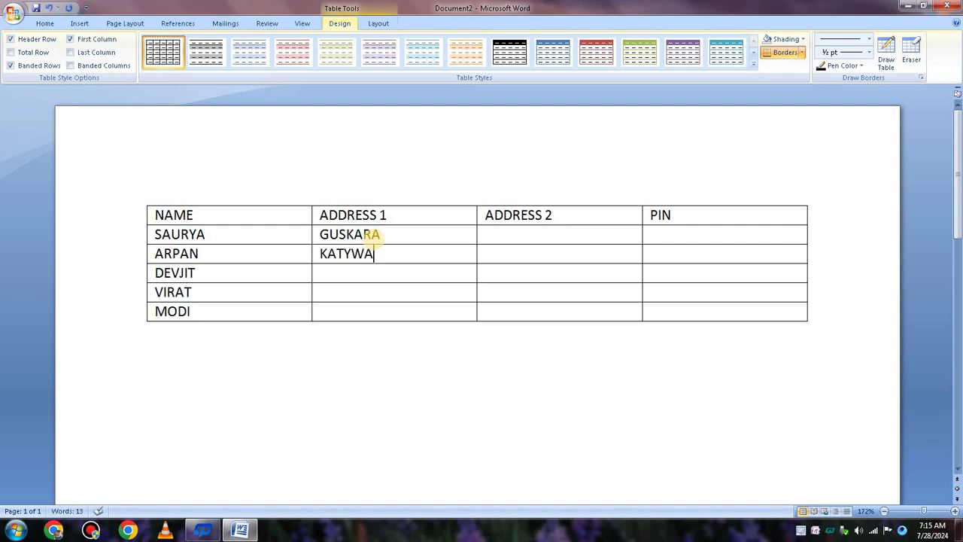
pyautogui.click(355, 254)
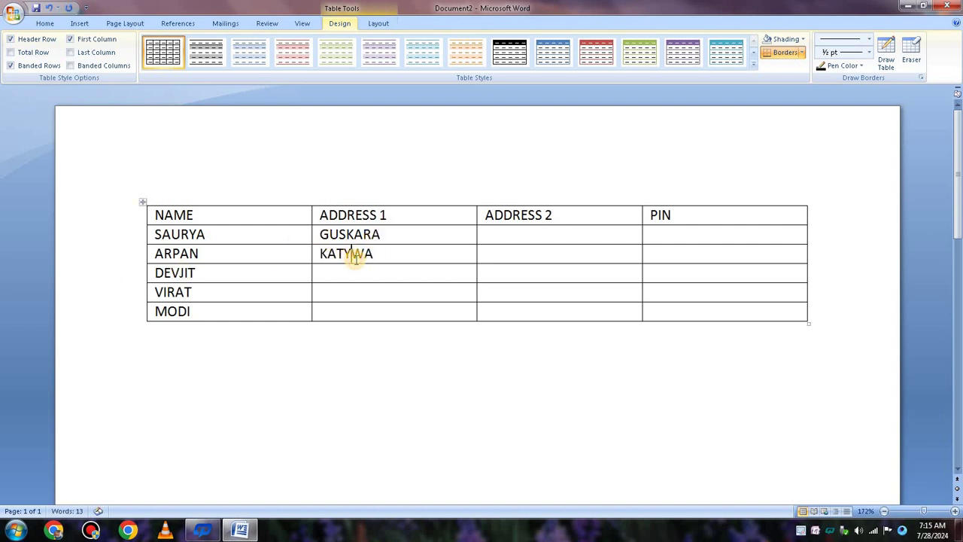
pyautogui.press('BackSpace')
# Step: Enter LAHORE, BURDWAN and MANKAR in the remaining three ADDRESS 1 cells
pyautogui.press('Down')
pyautogui.write('LAHORE')
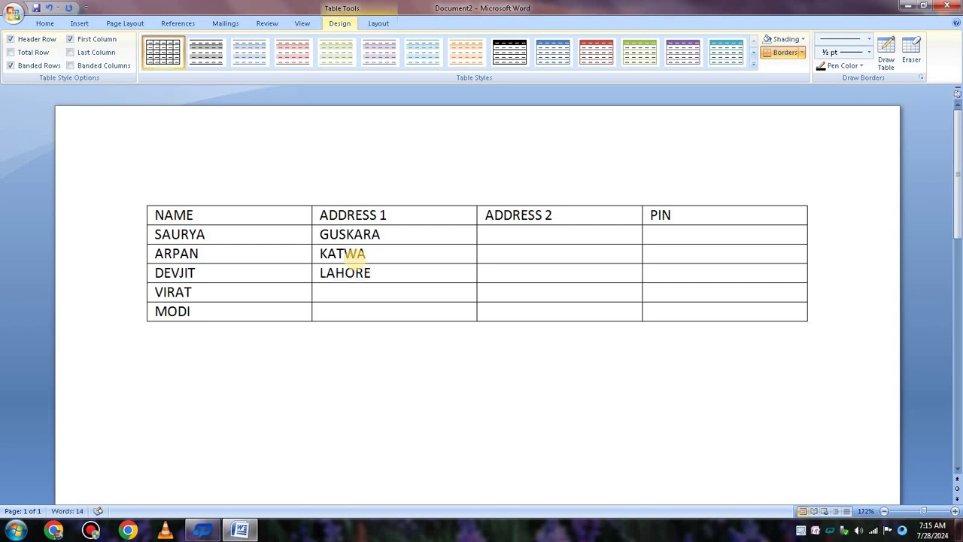
pyautogui.press('Down')
pyautogui.write('BUR')
pyautogui.write('DWAN')
pyautogui.press('Down')
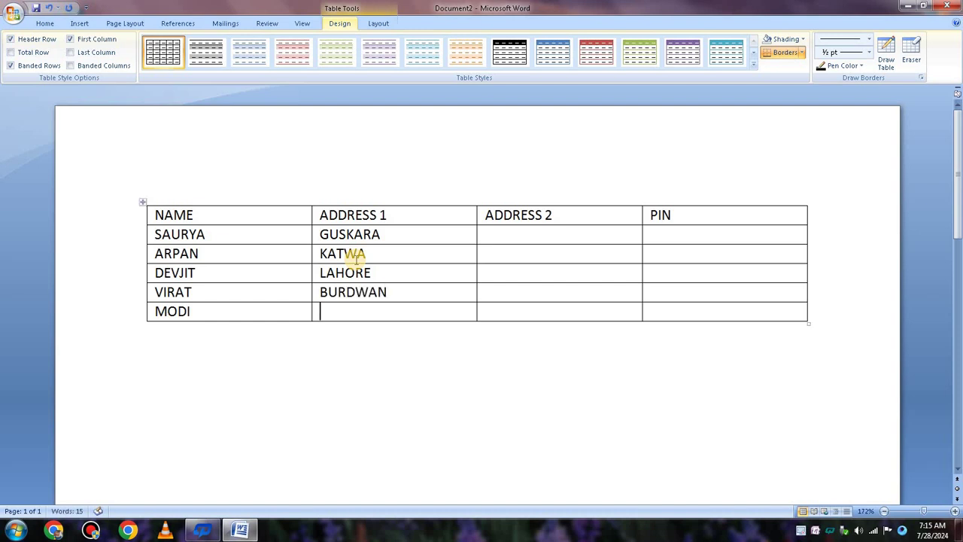
pyautogui.click(386, 277)
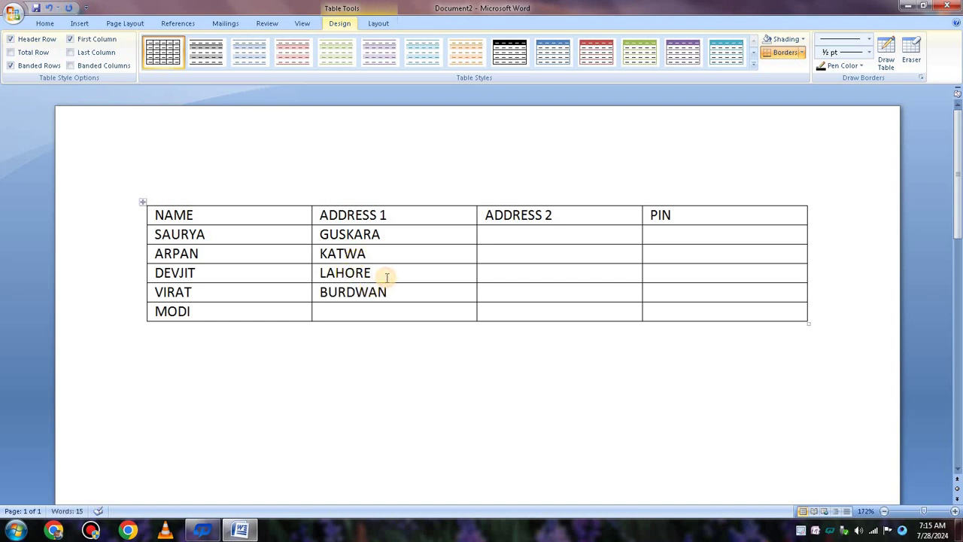
pyautogui.click(335, 309)
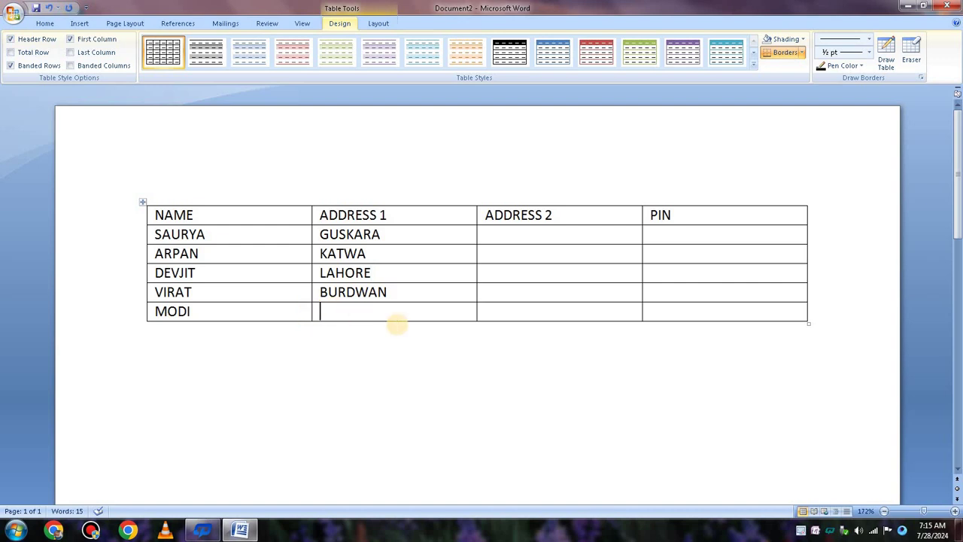
pyautogui.write('MANKAR')
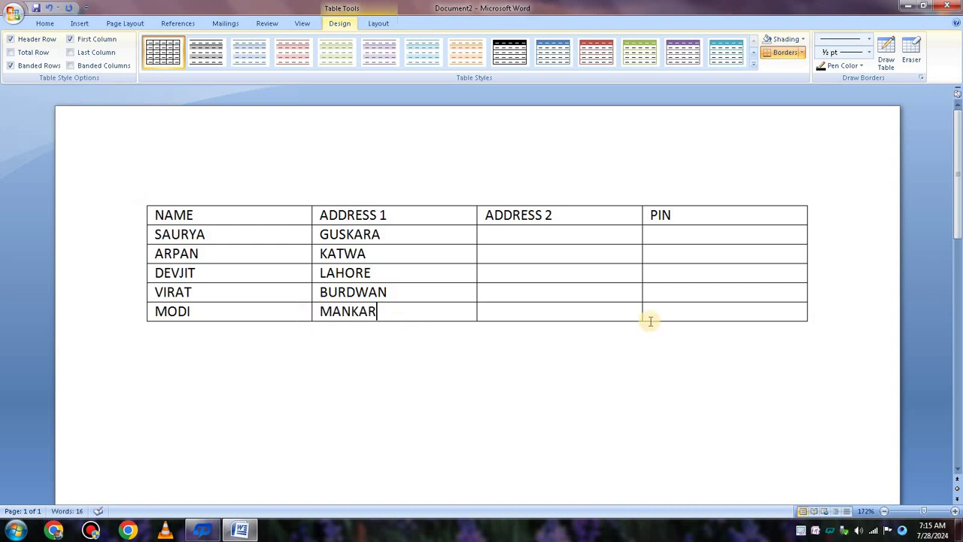
pyautogui.click(538, 237)
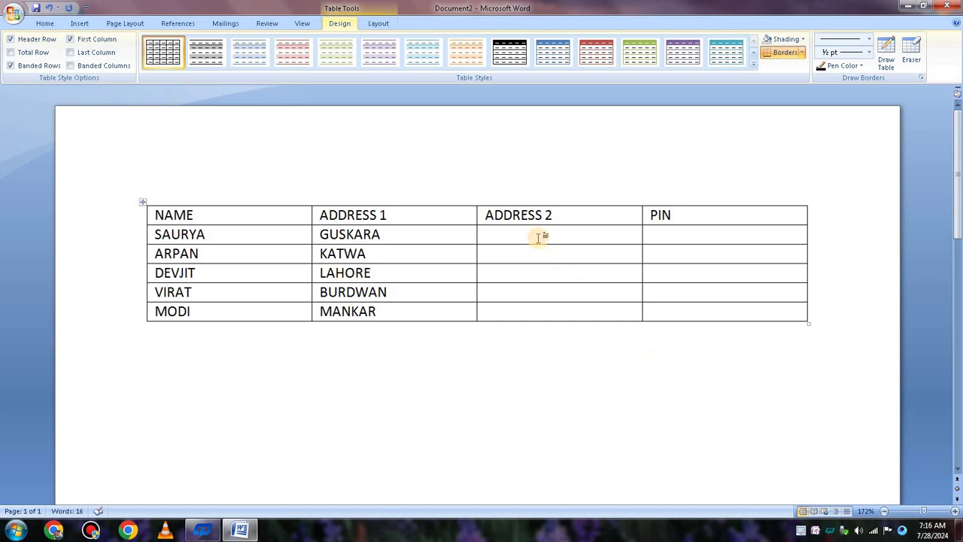
# Step: Enter WEST BENGAL, JHARKHAND and BIHAR in the first three ADDRESS 2 cells
pyautogui.write('WEST B')
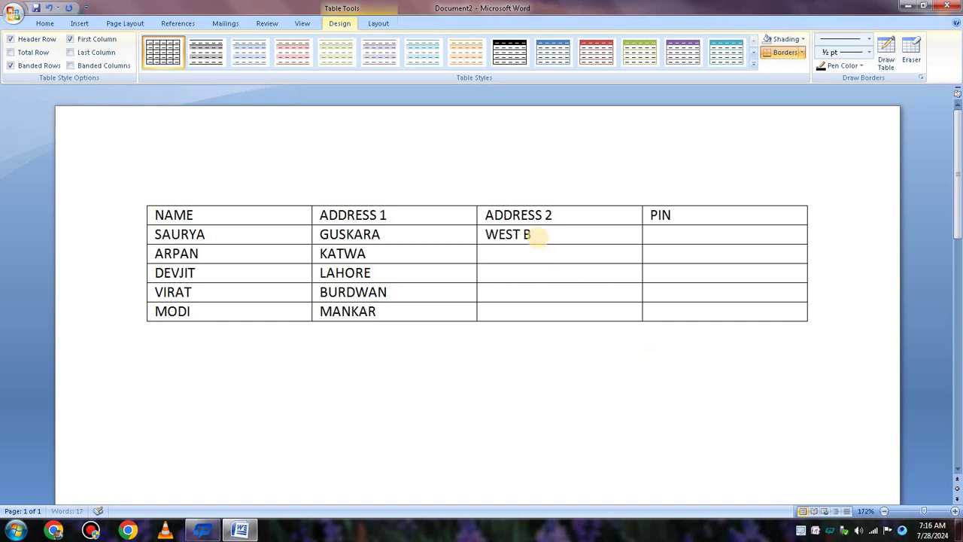
pyautogui.write('ENGAL')
pyautogui.press('Down')
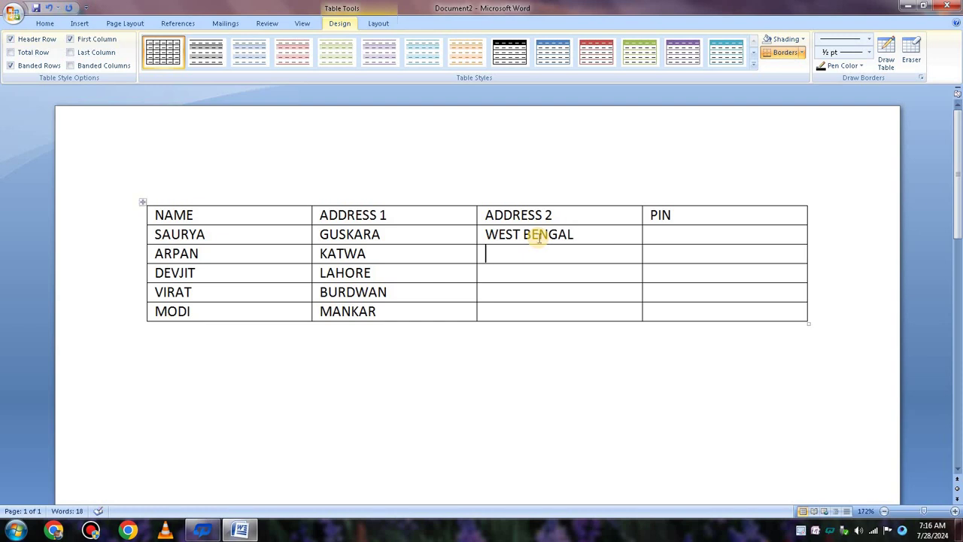
pyautogui.write('JHARKHAN')
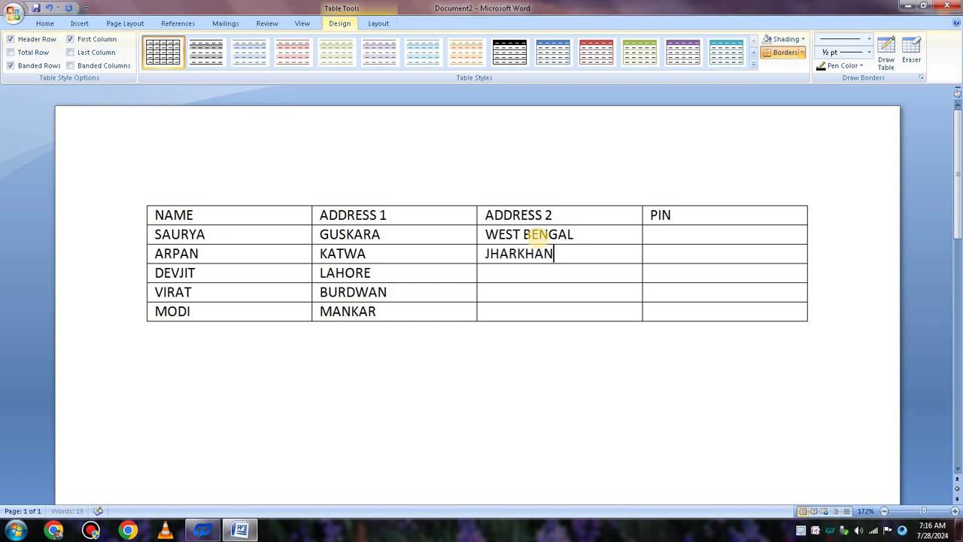
pyautogui.write('D')
pyautogui.press('Down')
pyautogui.write('BIHAR')
# Step: Remove a stray 0 after BURDWAN, then enter RAJASTHAN and JAMMU in ADDRESS 2
pyautogui.press('Down')
pyautogui.press('Left')
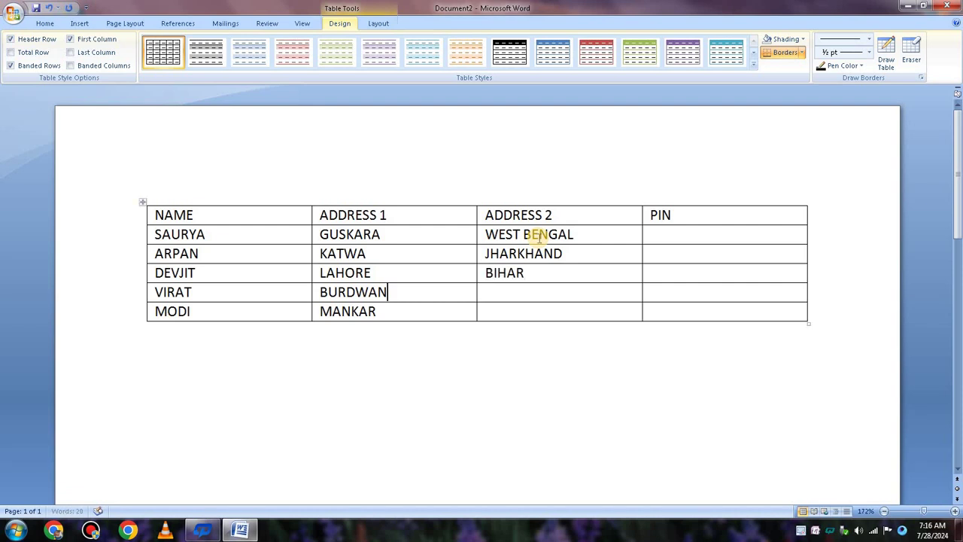
pyautogui.write('0')
pyautogui.press('BackSpace')
pyautogui.press('Tab')
pyautogui.write('RAJ')
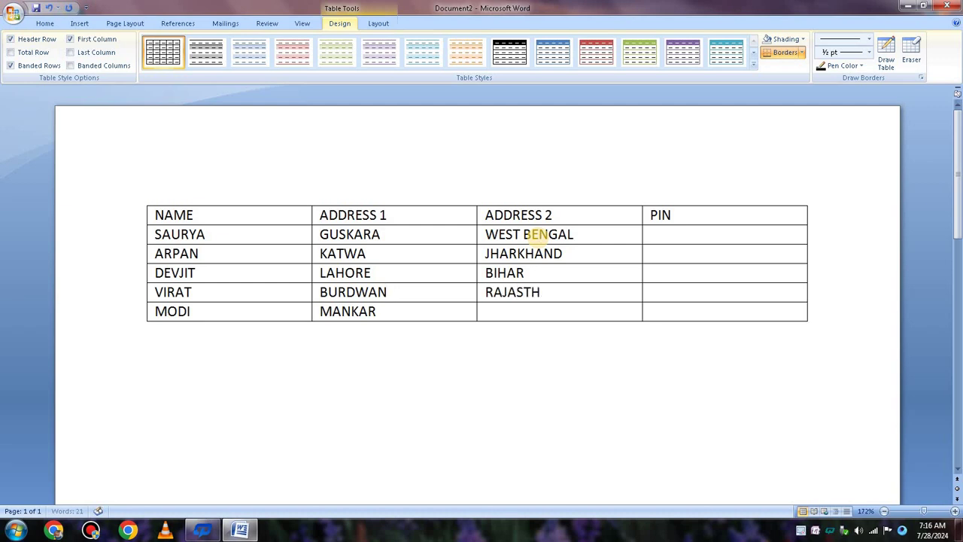
pyautogui.write('ASTHAM')
pyautogui.press('BackSpace')
pyautogui.write('N')
pyautogui.press('Down')
pyautogui.write('JAM')
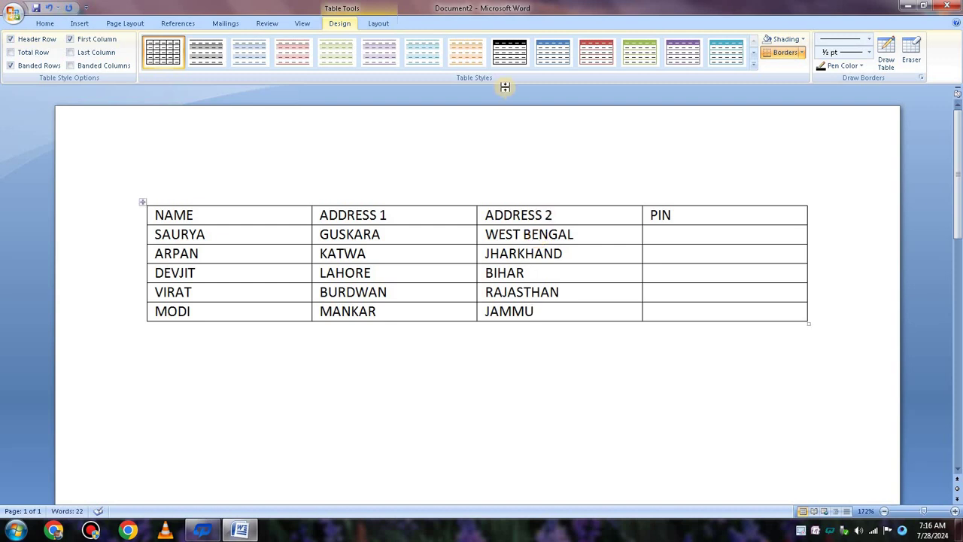
pyautogui.click(678, 233)
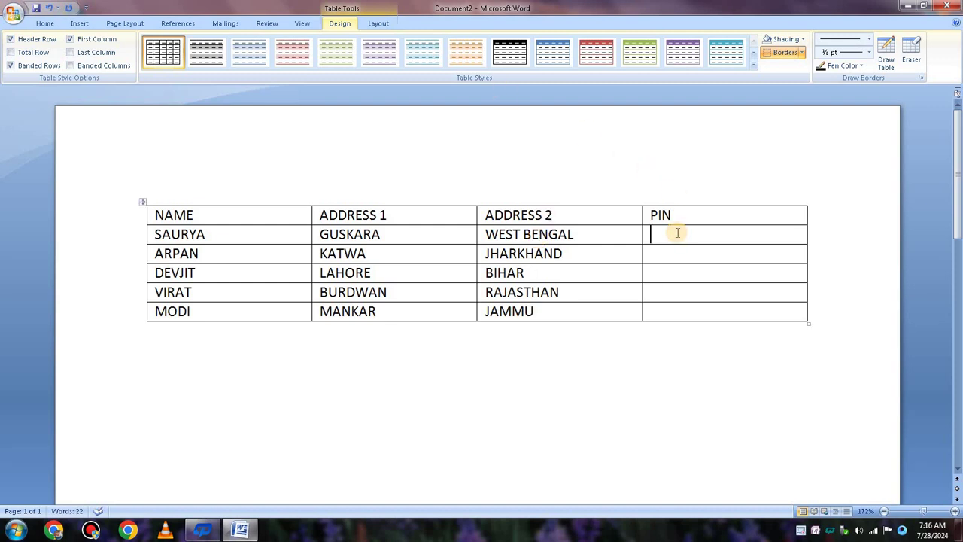
pyautogui.write('713128')
pyautogui.press('Down')
pyautogui.write('1285')
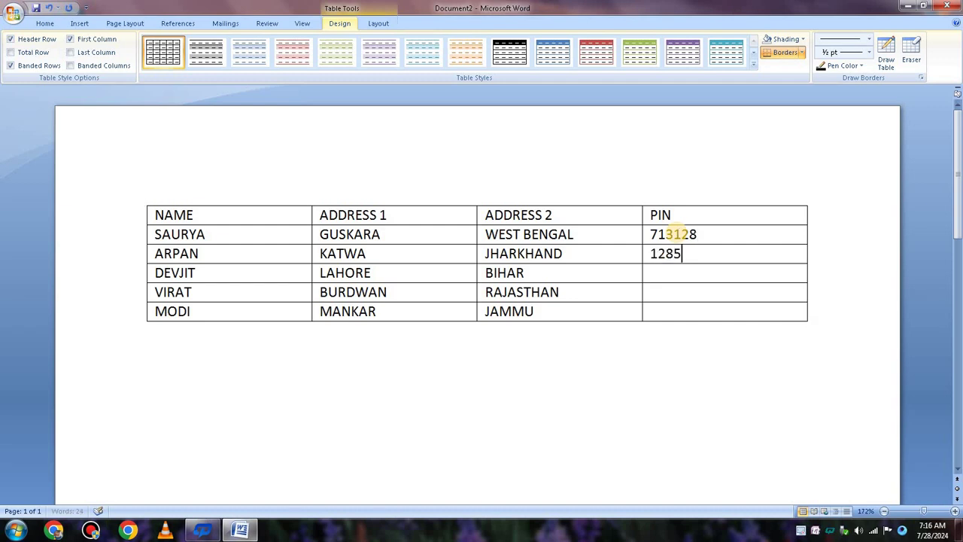
pyautogui.write('76')
pyautogui.press('Down')
pyautogui.write('34169')
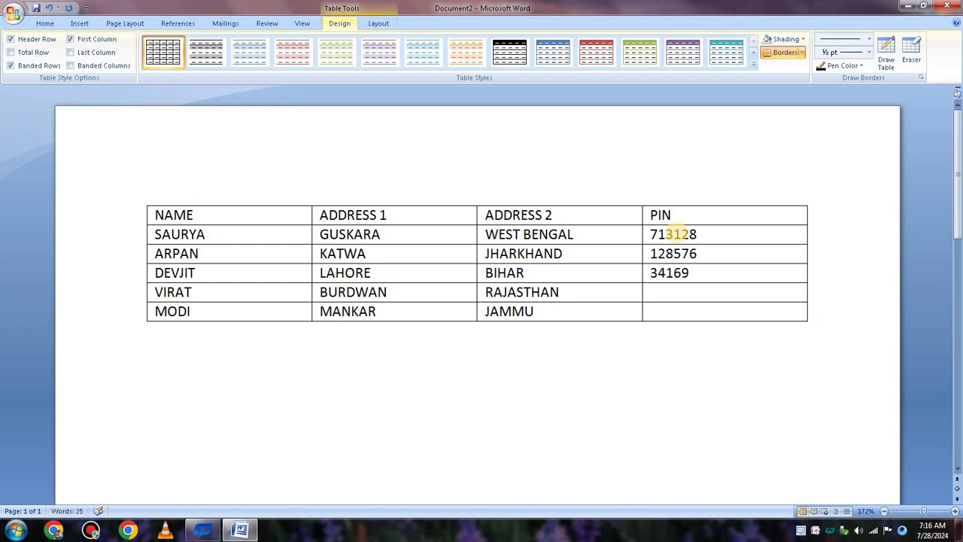
pyautogui.write('3')
pyautogui.press('Down')
pyautogui.write('325663')
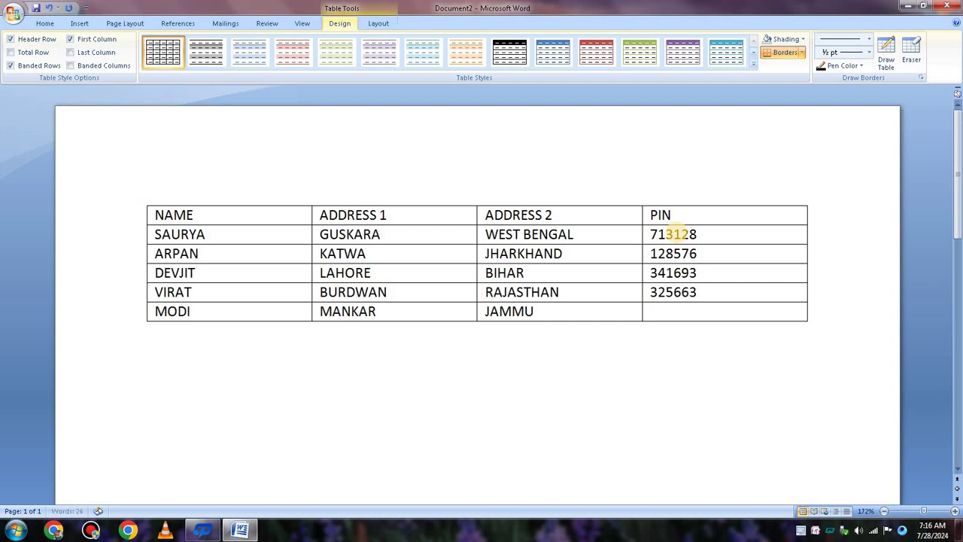
pyautogui.write('2')
pyautogui.press('BackSpace')
pyautogui.press('Down')
pyautogui.write('3+3')
pyautogui.press('BackSpace')
pyautogui.press('BackSpace')
pyautogui.write('33666')
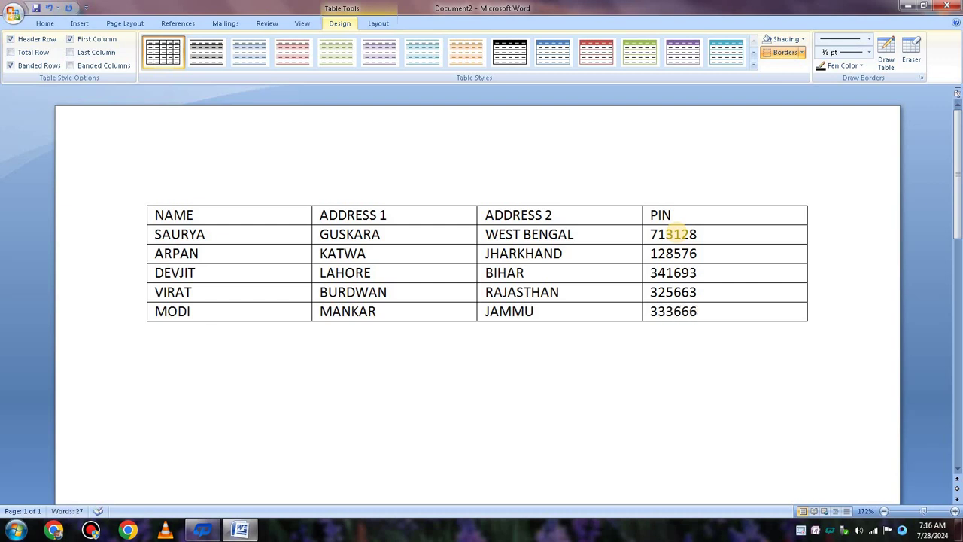
# Step: Save the address table to the Desktop as SAURYA ADDRESS
pyautogui.click(13, 14)
pyautogui.click(42, 119)
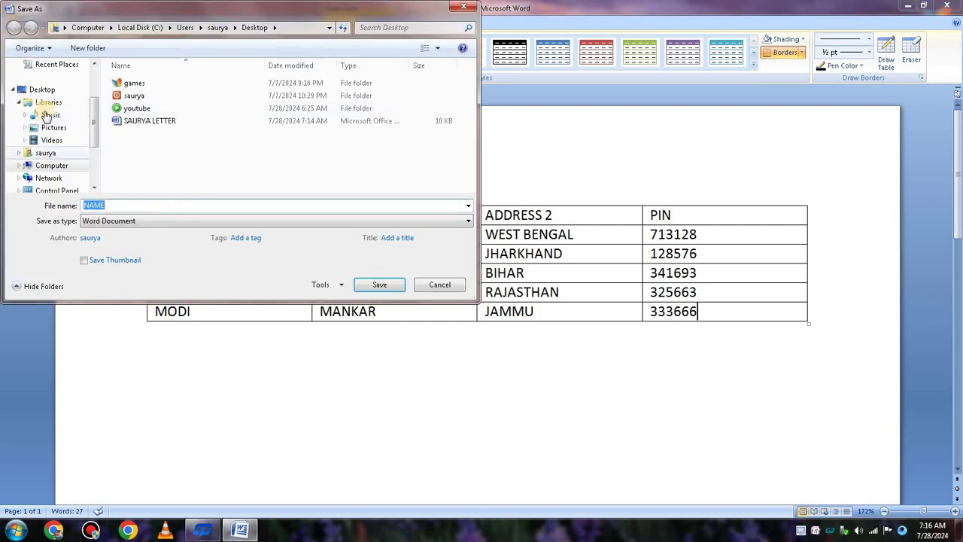
pyautogui.click(43, 90)
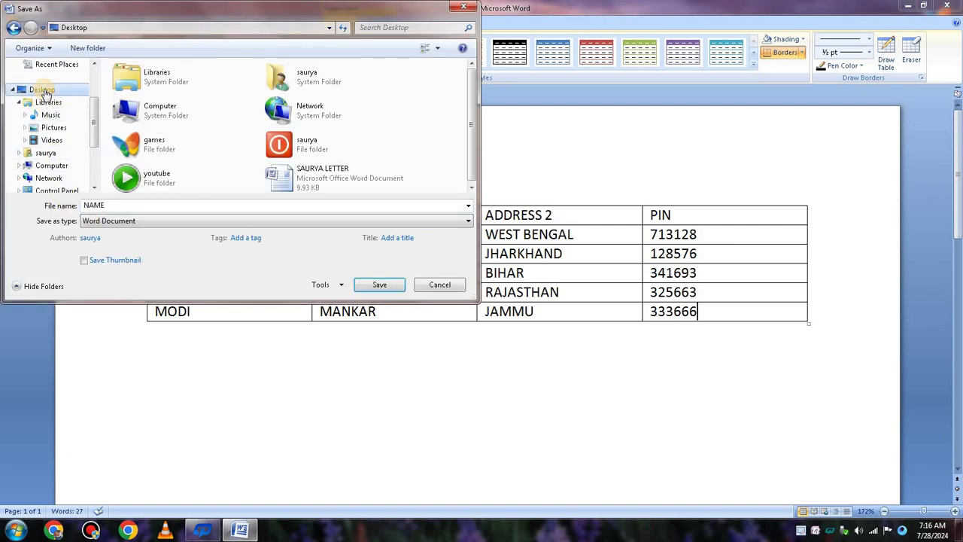
pyautogui.doubleClick(155, 205)
pyautogui.write('SAURY')
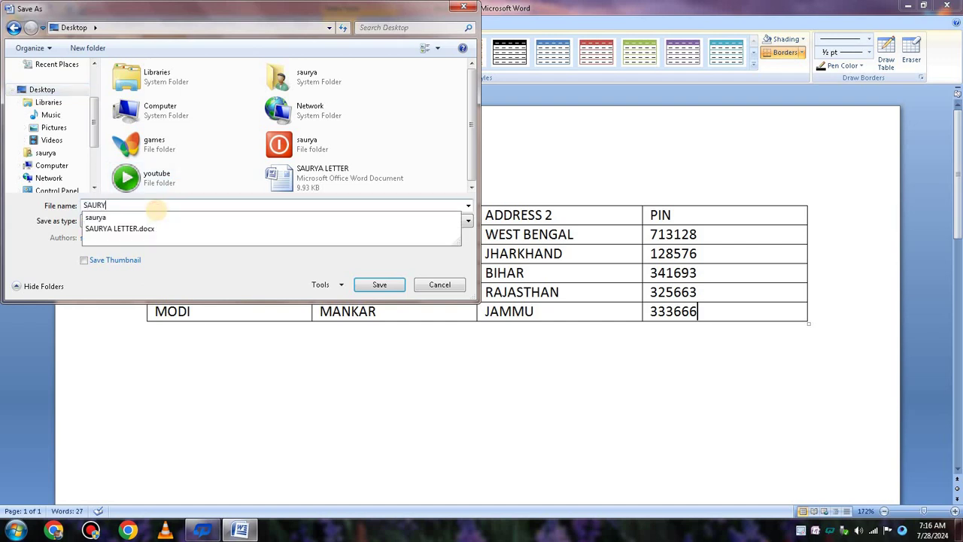
pyautogui.write('A ADDRESS')
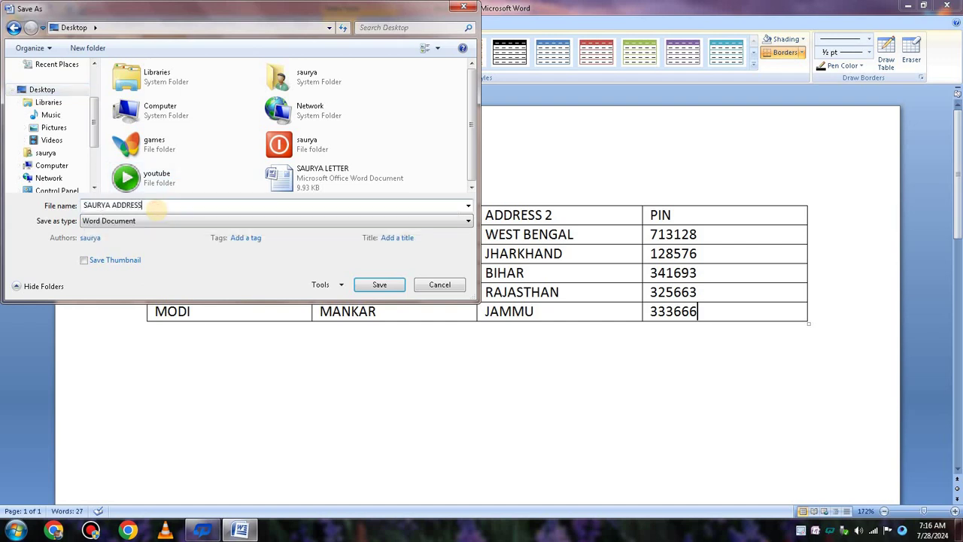
pyautogui.click(378, 284)
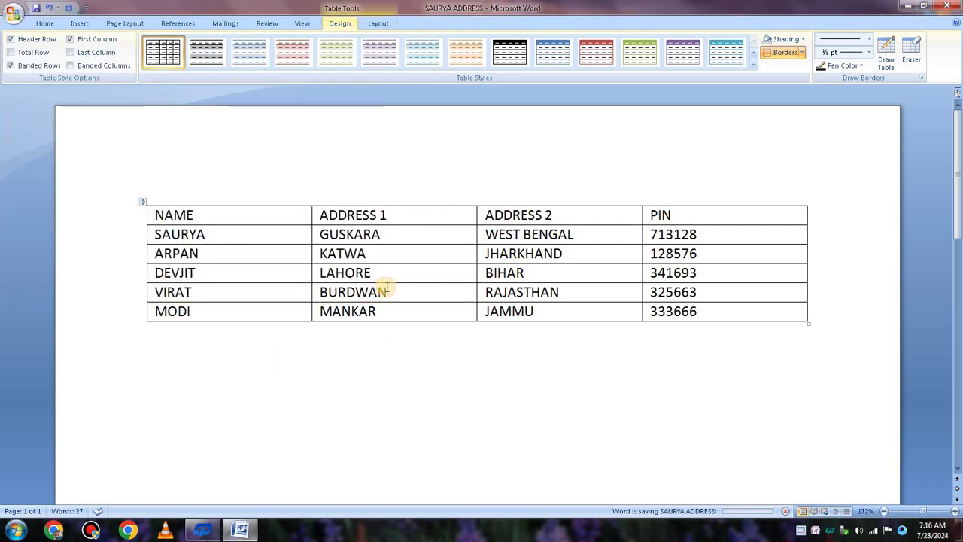
# Step: Close the SAURYA ADDRESS document and the leftover open window
pyautogui.click(948, 6)
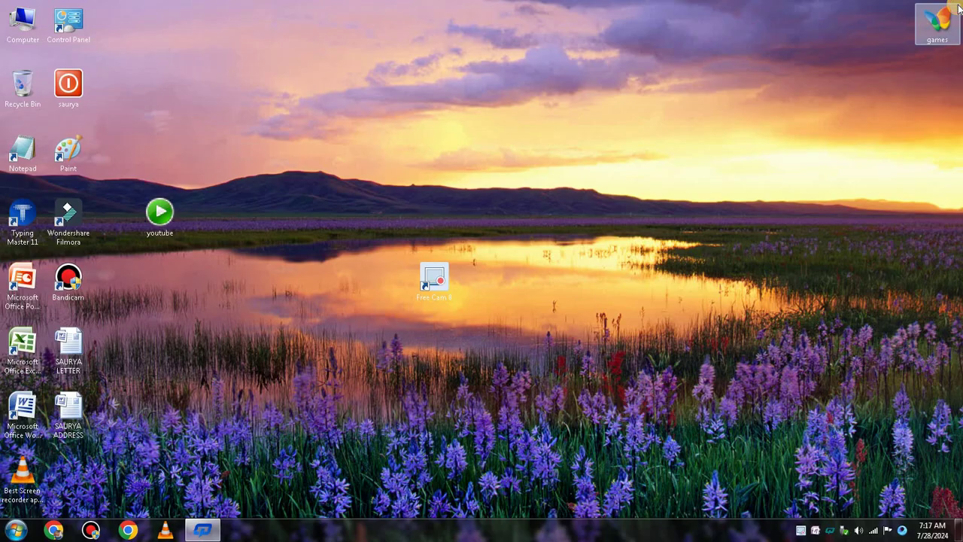
pyautogui.rightClick(212, 531)
pyautogui.click(226, 497)
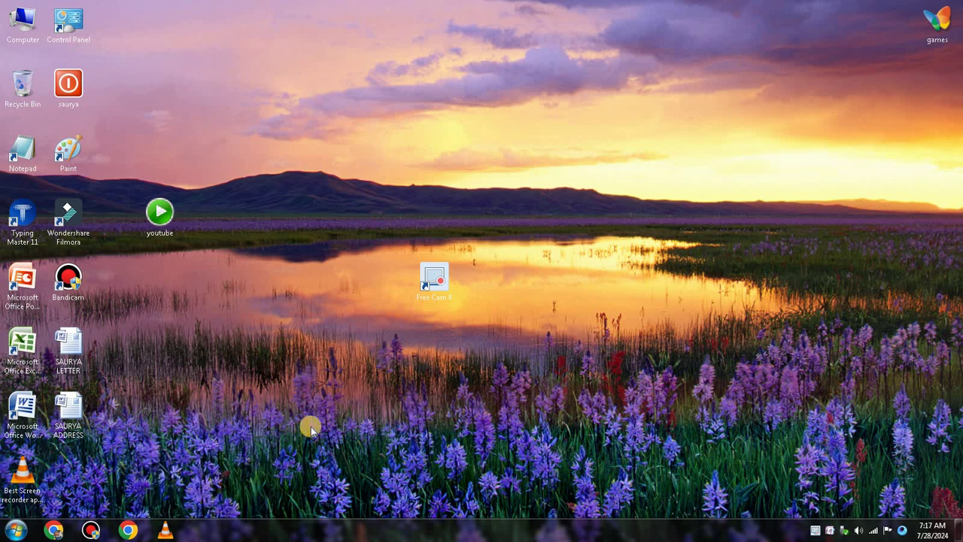
pyautogui.rightClick(15, 350)
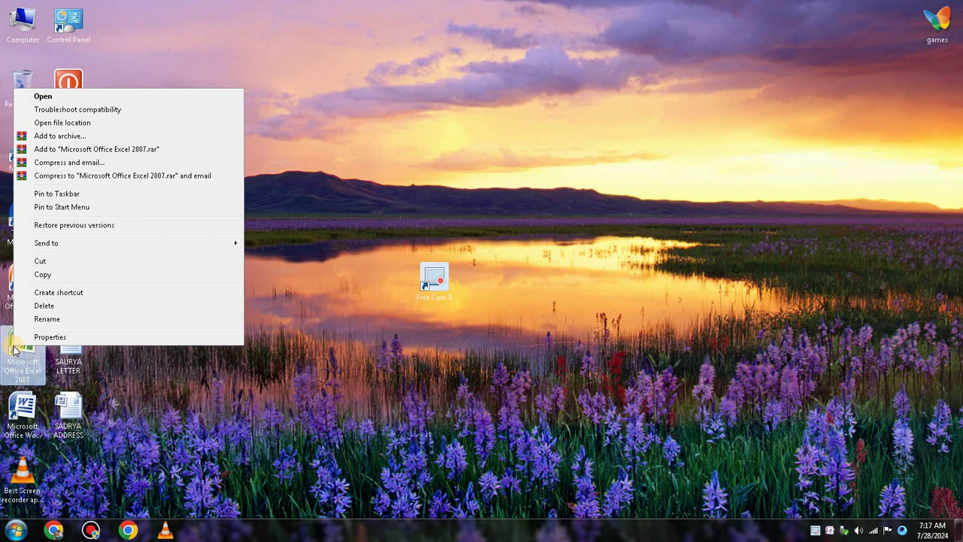
pyautogui.click(587, 198)
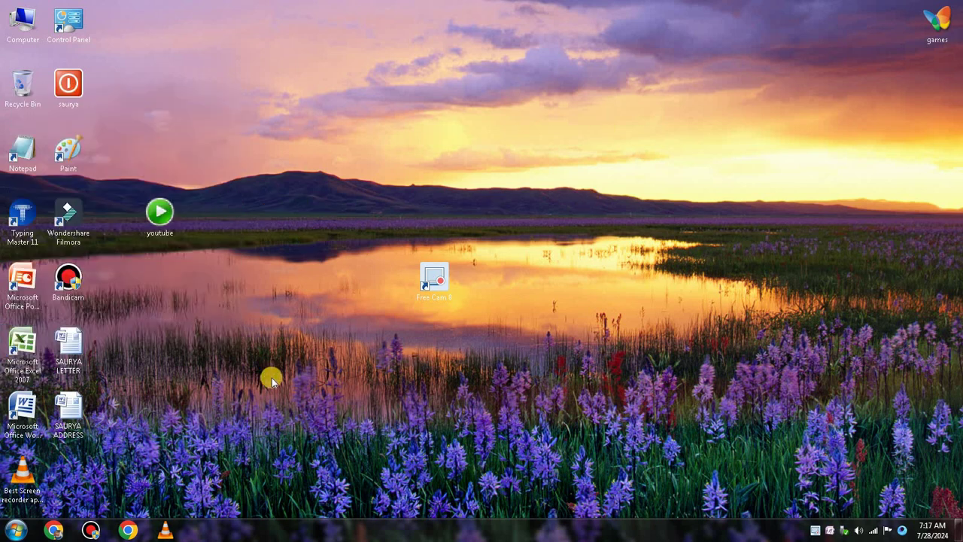
# Step: Open SAURYA LETTER from the desktop and maximize its Word window
pyautogui.rightClick(74, 348)
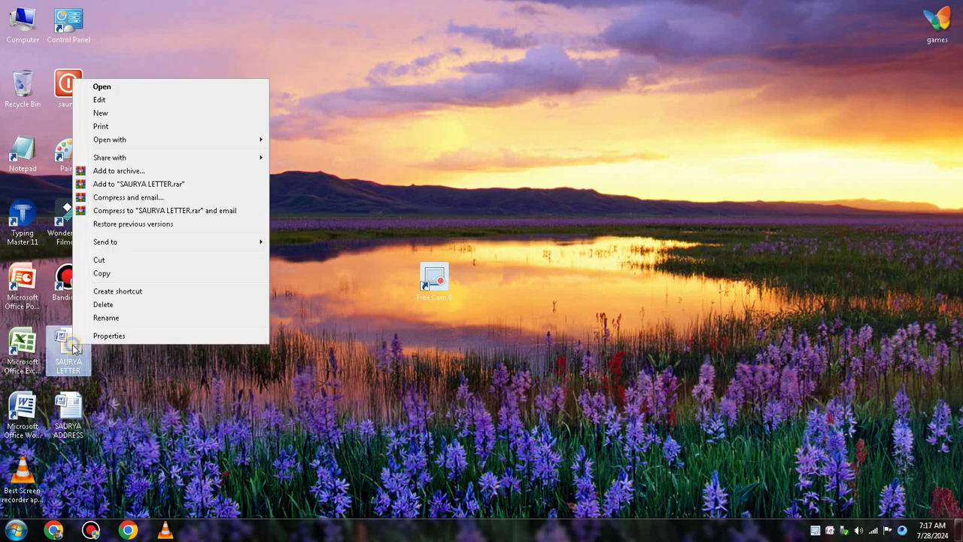
pyautogui.click(112, 86)
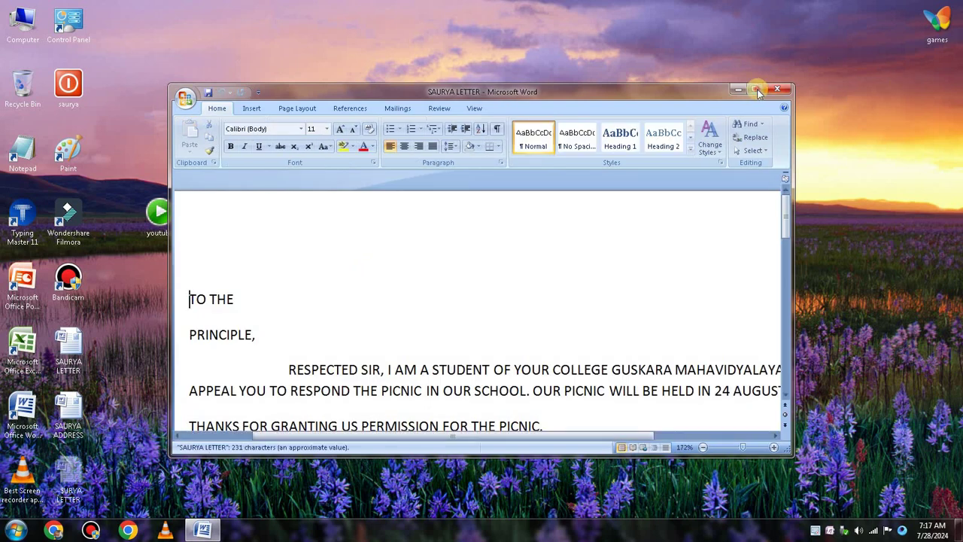
pyautogui.click(757, 90)
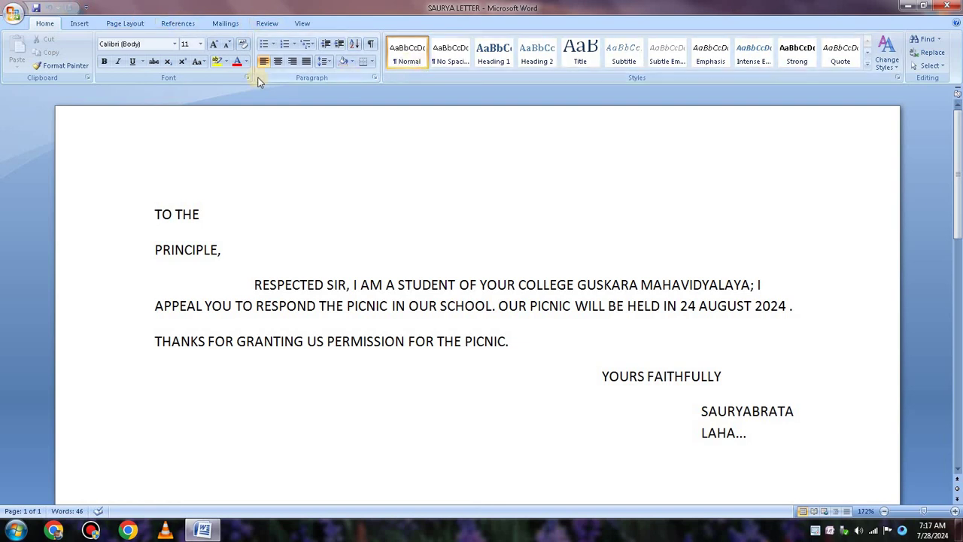
# Step: Start a Letters-type mail merge from the Mailings tab
pyautogui.click(218, 25)
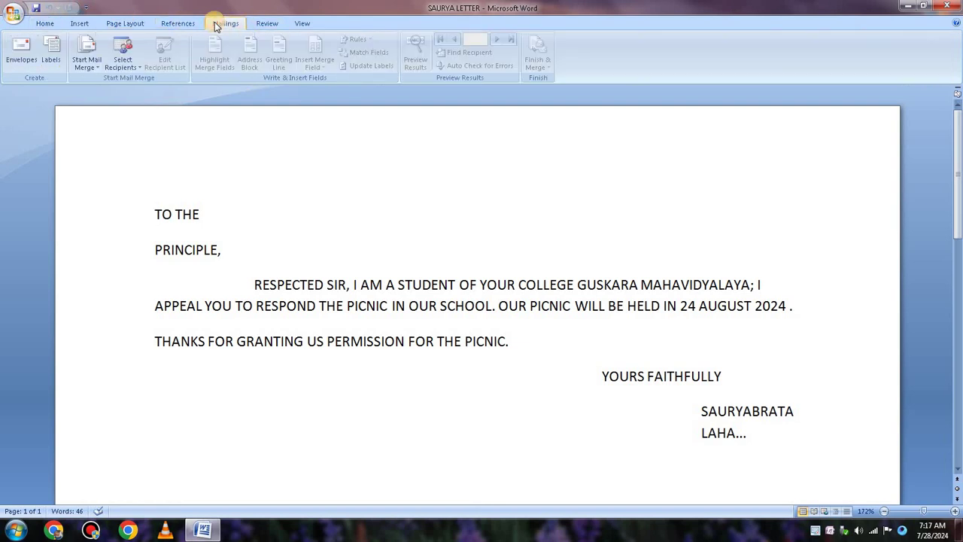
pyautogui.click(92, 67)
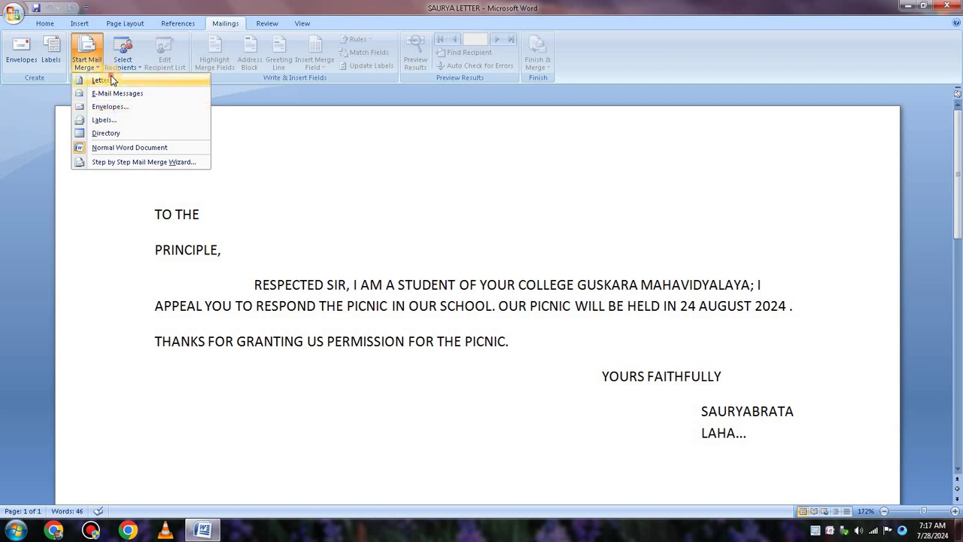
pyautogui.click(111, 77)
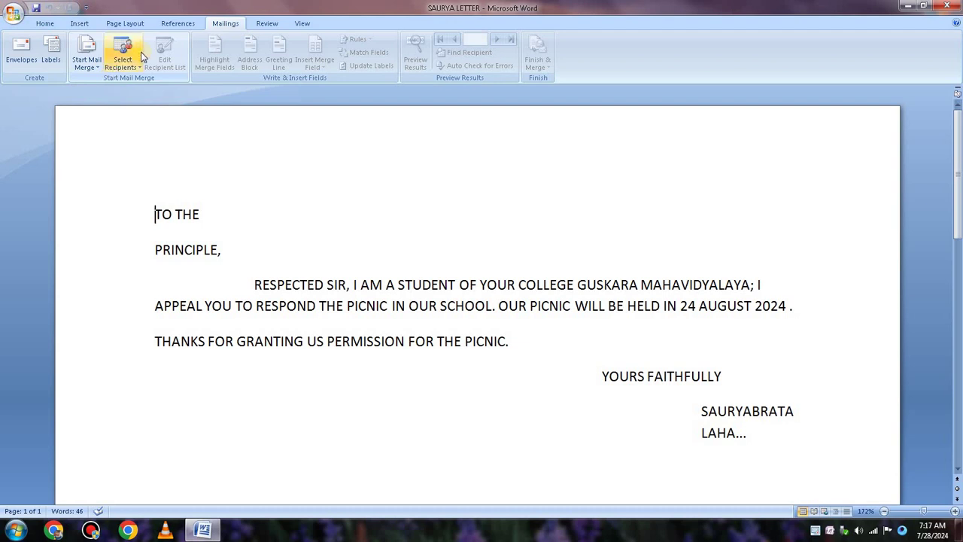
# Step: Use the existing SAURYA ADDRESS file on the Desktop as the recipient list
pyautogui.click(141, 69)
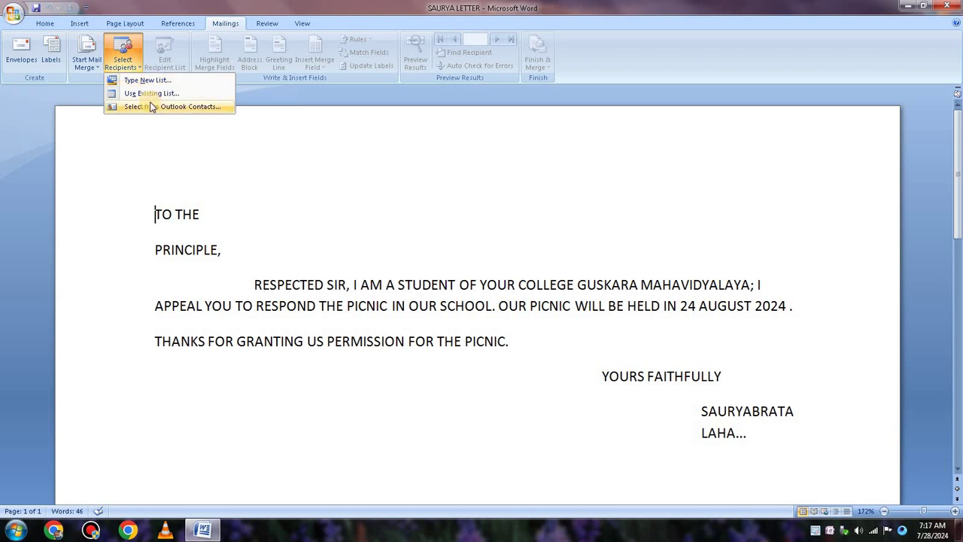
pyautogui.click(153, 94)
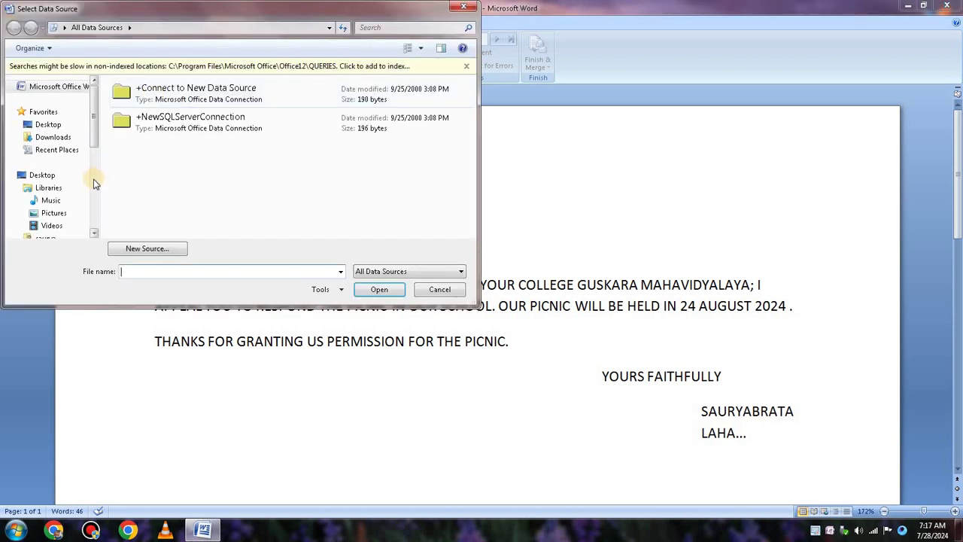
pyautogui.click(67, 174)
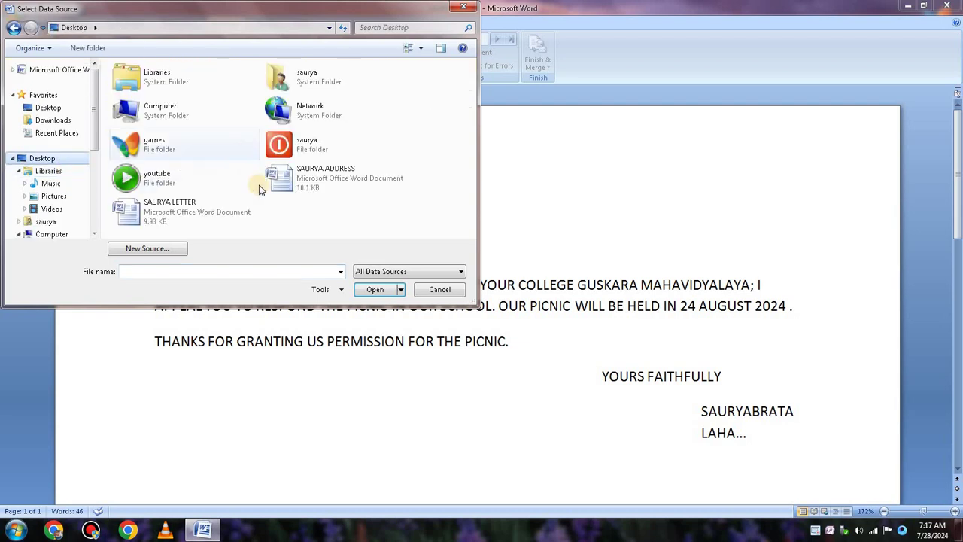
pyautogui.click(312, 173)
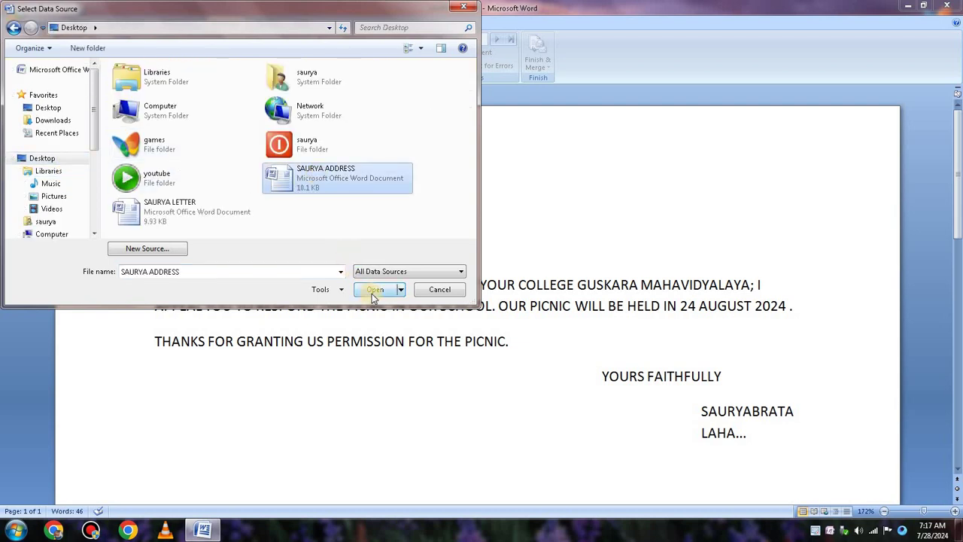
pyautogui.click(374, 291)
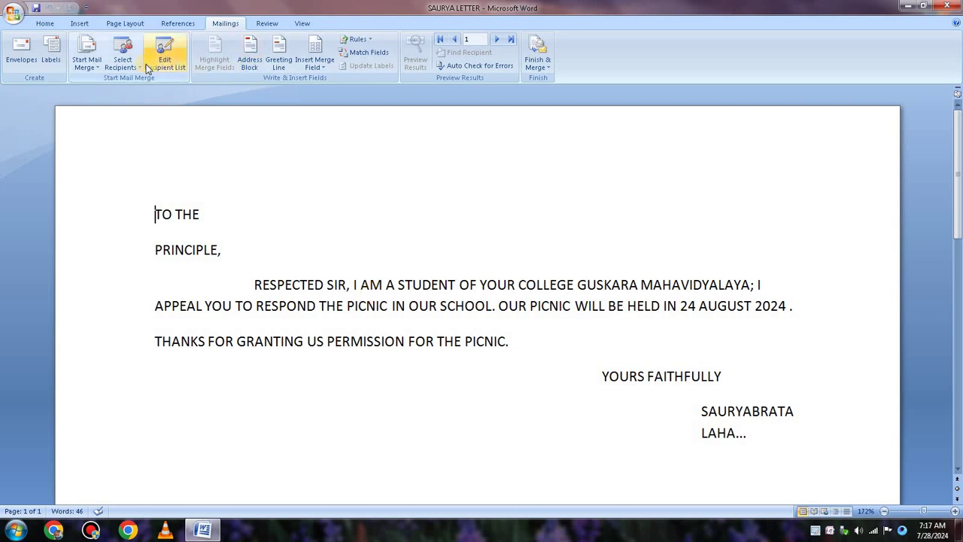
# Step: Insert the «NAME» merge field on a new line below PRINCIPLE
pyautogui.click(331, 69)
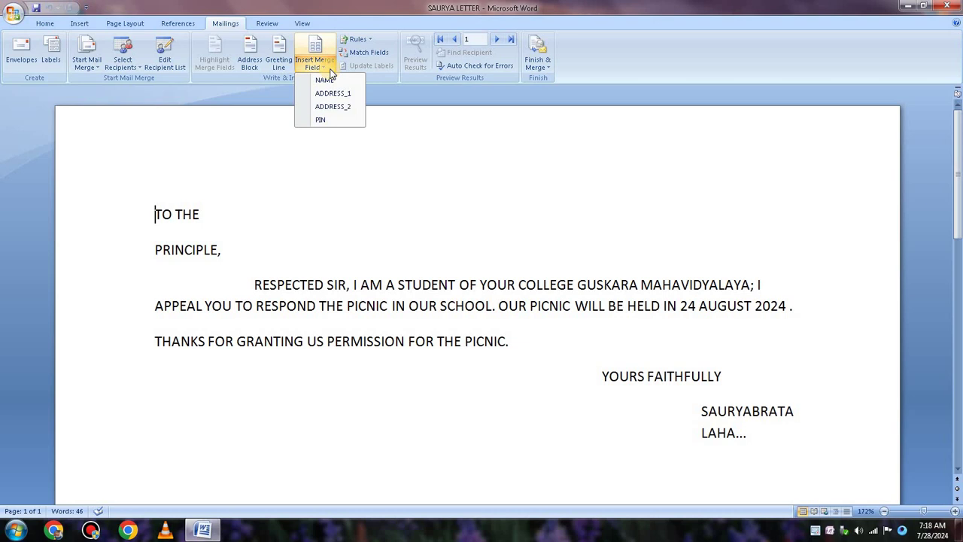
pyautogui.click(161, 163)
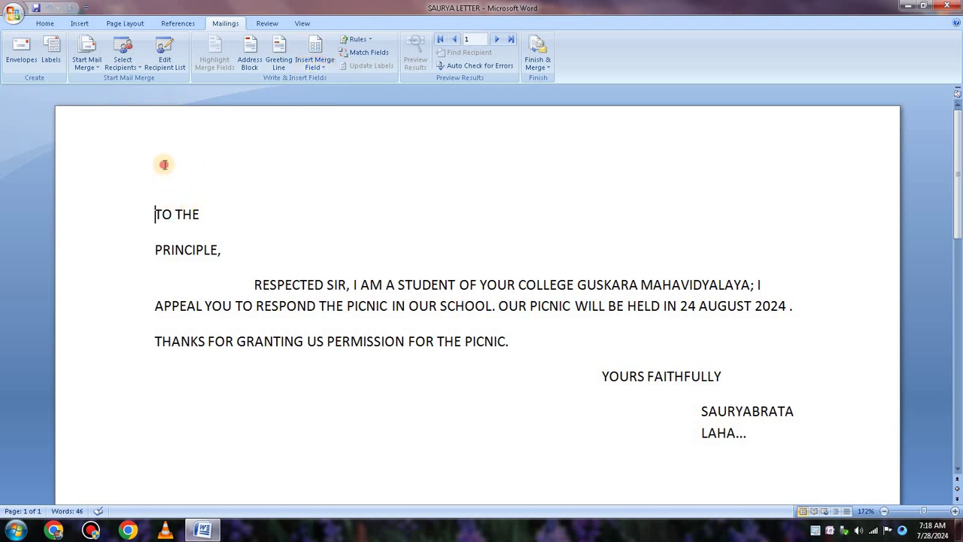
pyautogui.click(157, 179)
pyautogui.tripleClick(153, 214)
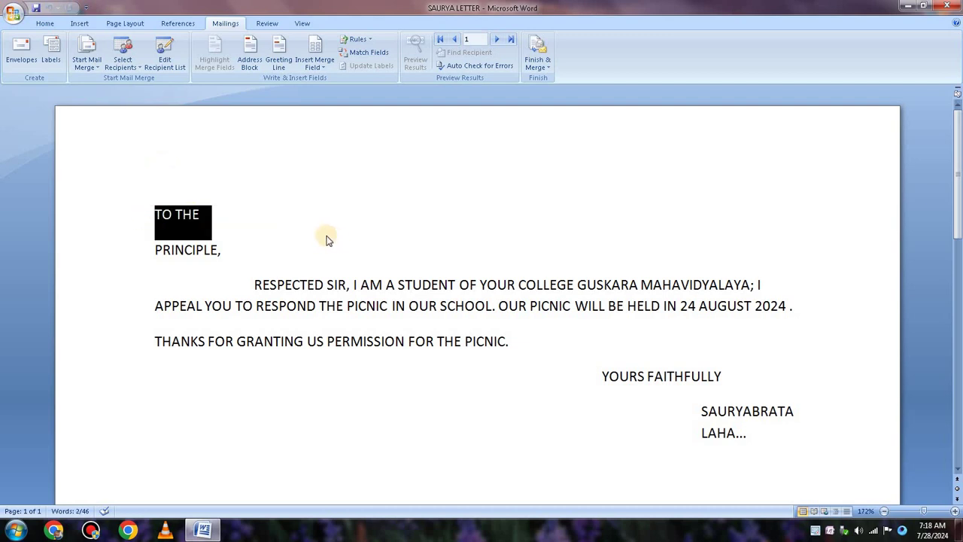
pyautogui.click(249, 224)
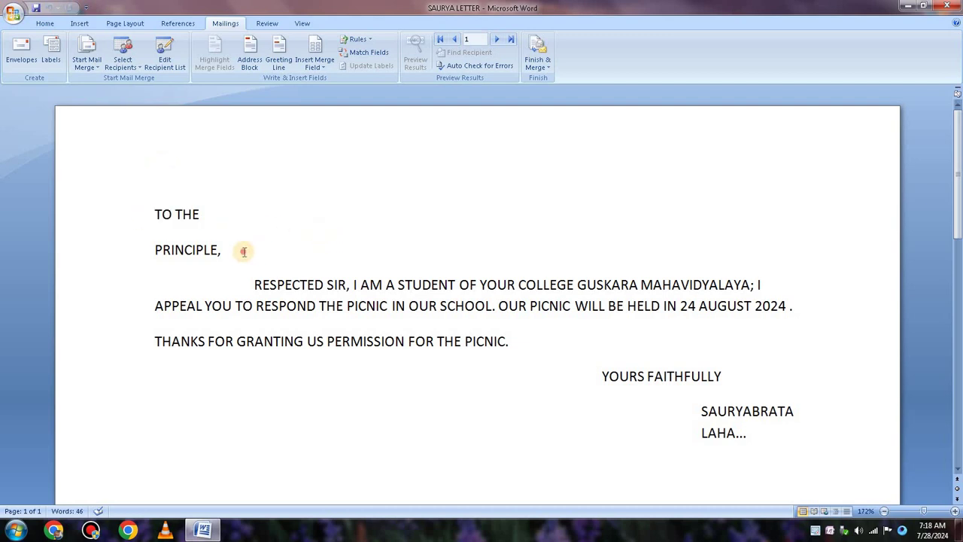
pyautogui.click(241, 252)
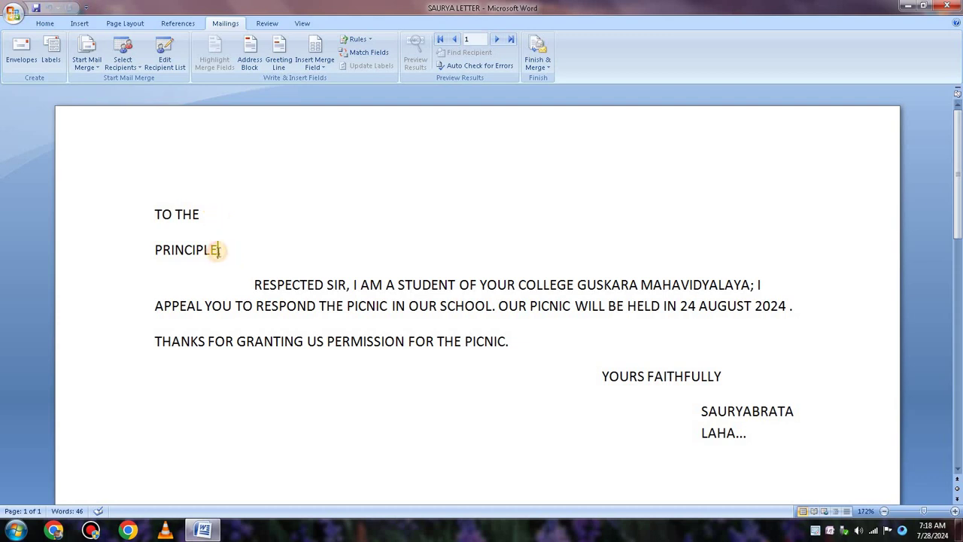
pyautogui.press('Return')
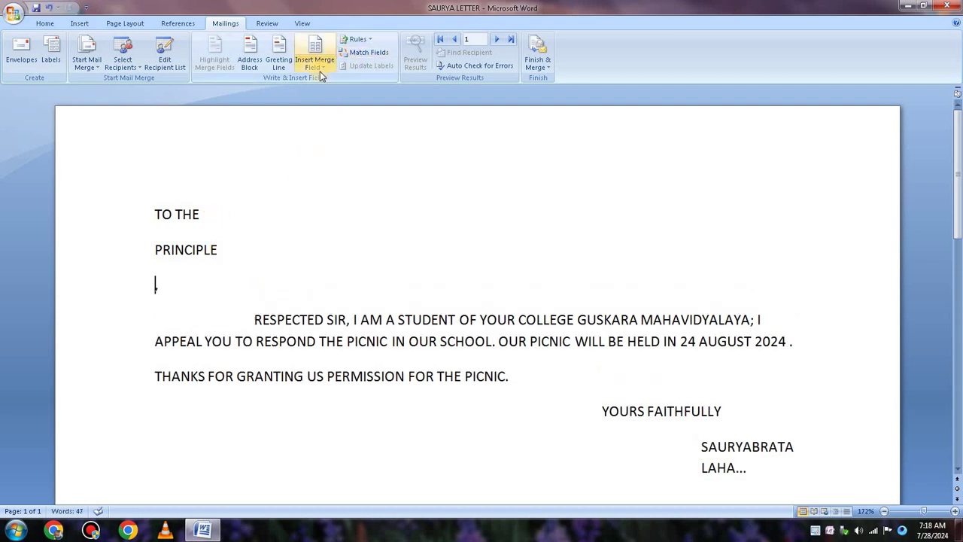
pyautogui.click(327, 69)
pyautogui.click(332, 80)
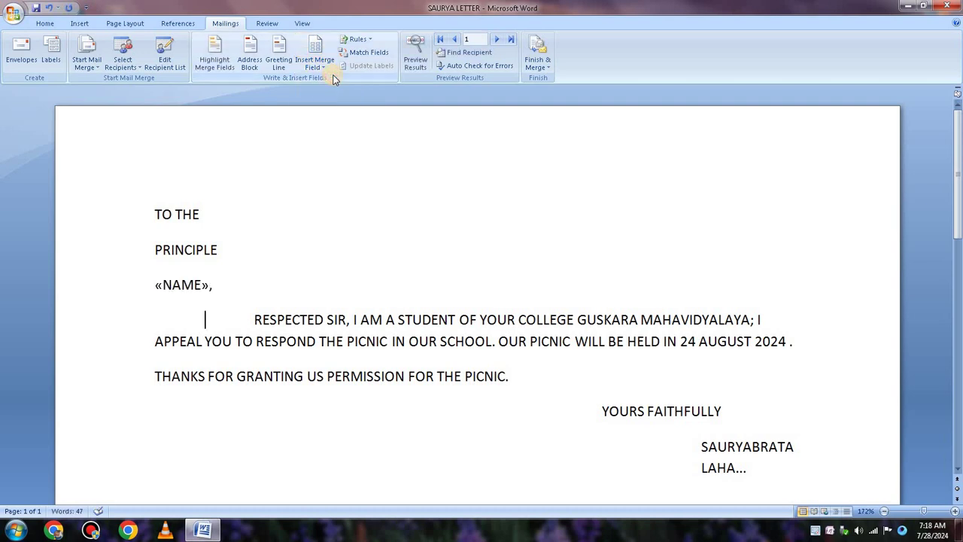
# Step: Delete a misplaced «ADDRESS_1» field and move the comma to a line below «NAME»
pyautogui.click(323, 67)
pyautogui.click(338, 91)
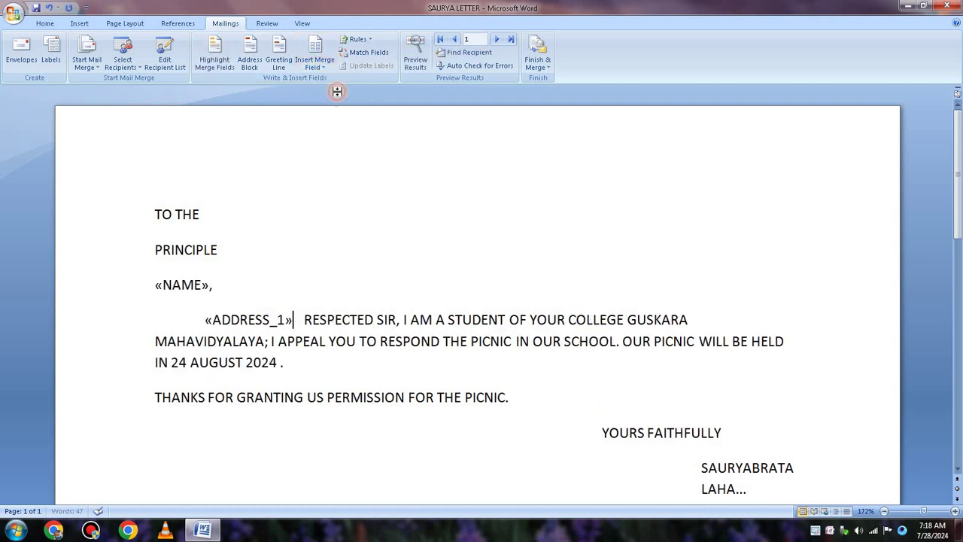
pyautogui.hotkey('shift', 'Left')
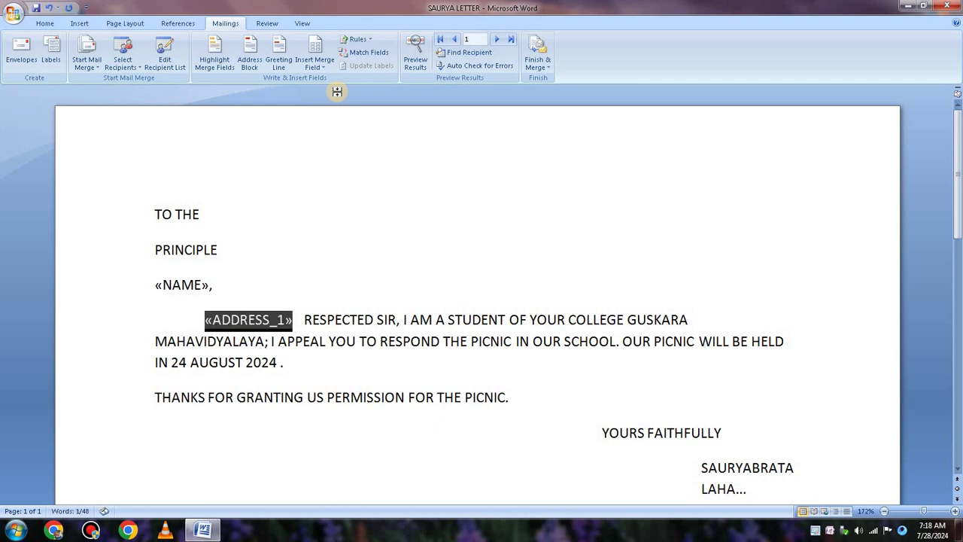
pyautogui.press('Delete')
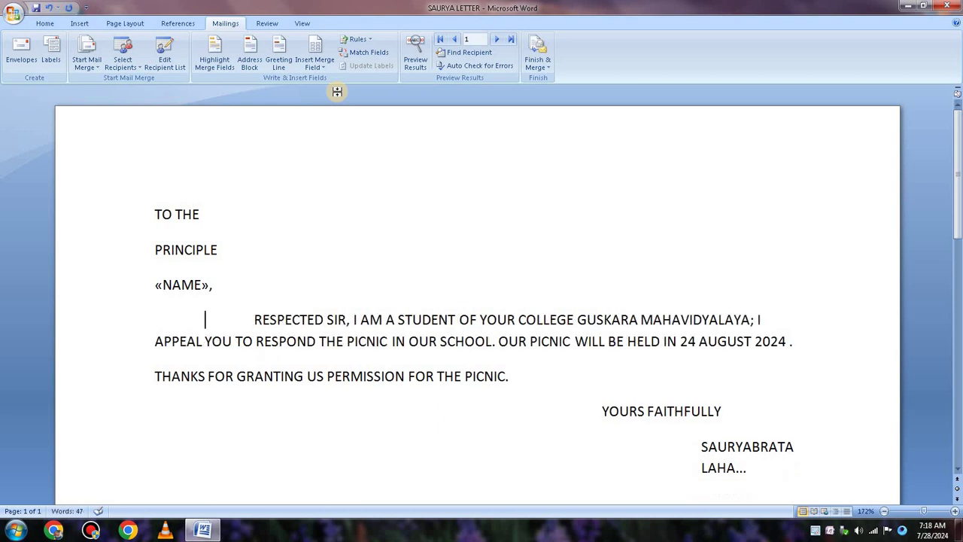
pyautogui.press('Delete')
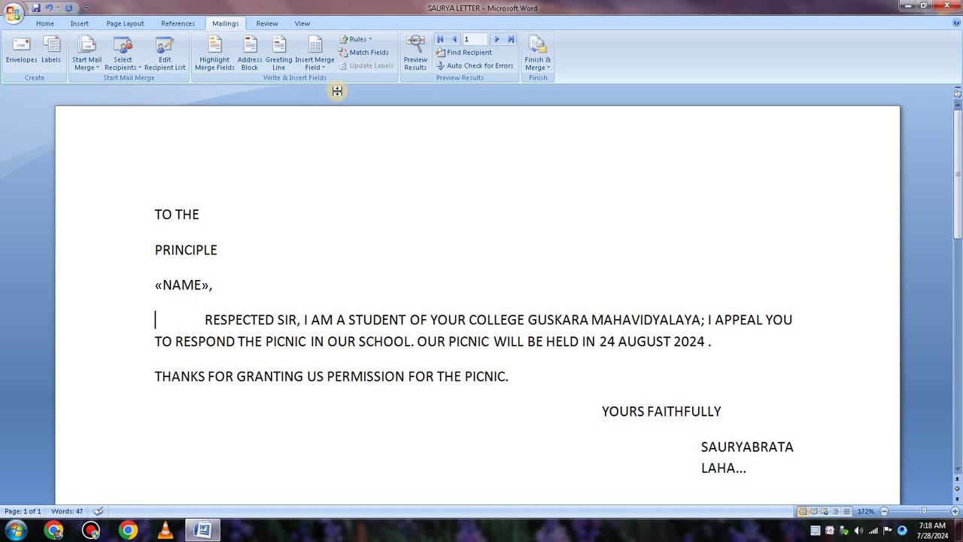
pyautogui.press('Up')
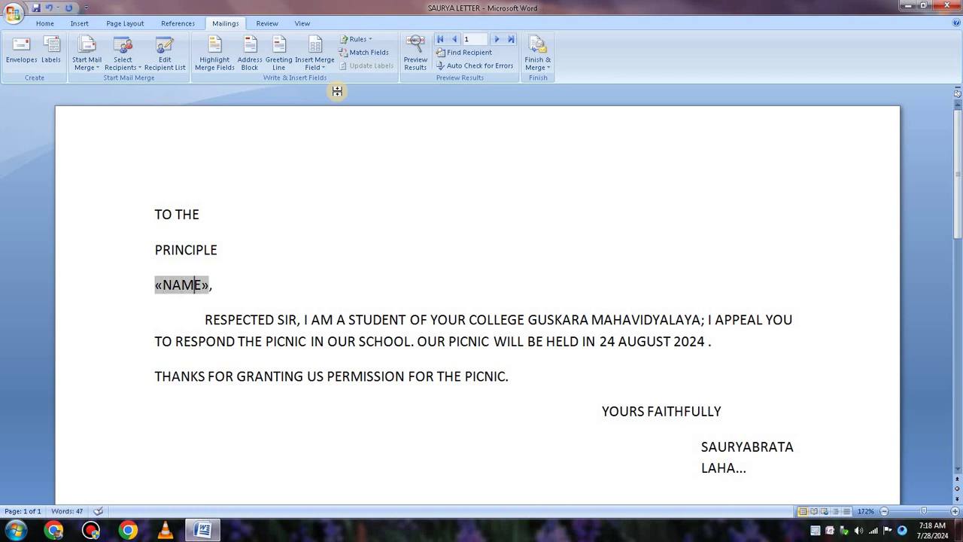
pyautogui.press('End')
pyautogui.press('Return')
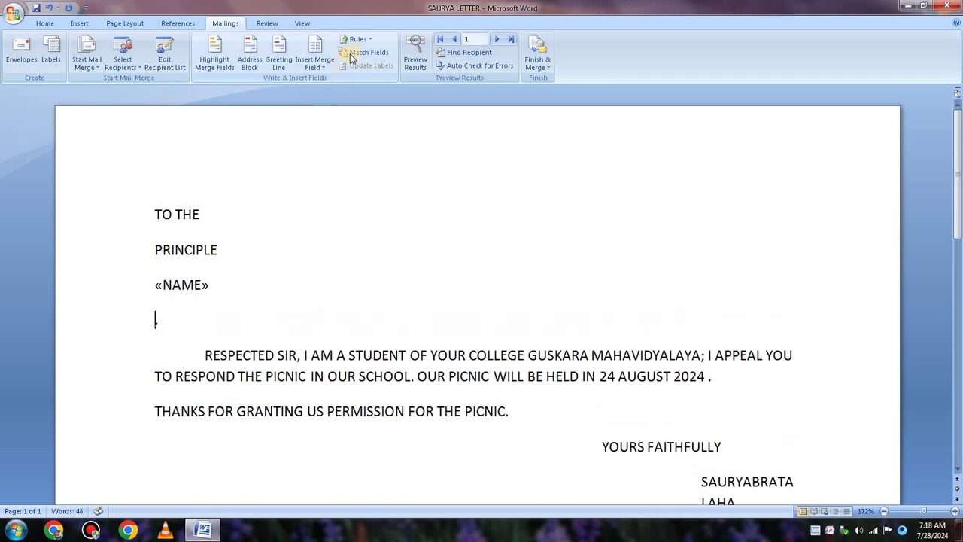
# Step: Add «ADDRESS_1», «ADDRESS_2» and «PIN» fields on separate lines under «NAME»
pyautogui.click(315, 63)
pyautogui.click(328, 93)
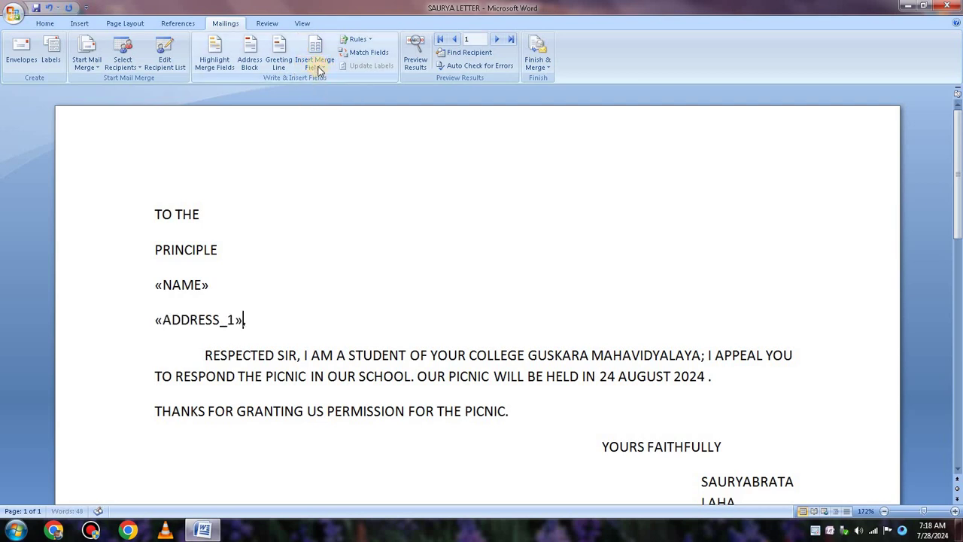
pyautogui.press('Return')
pyautogui.click(316, 65)
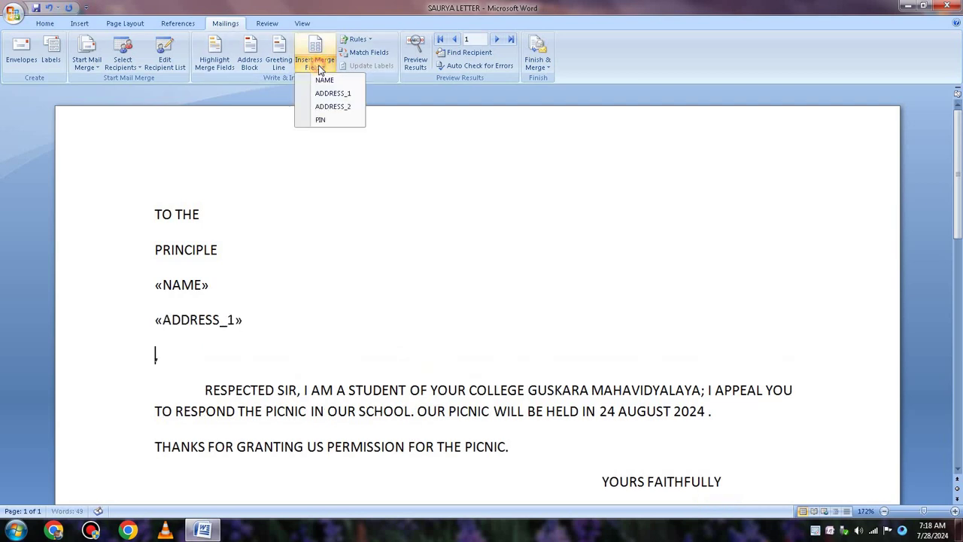
pyautogui.click(334, 102)
pyautogui.press('Return')
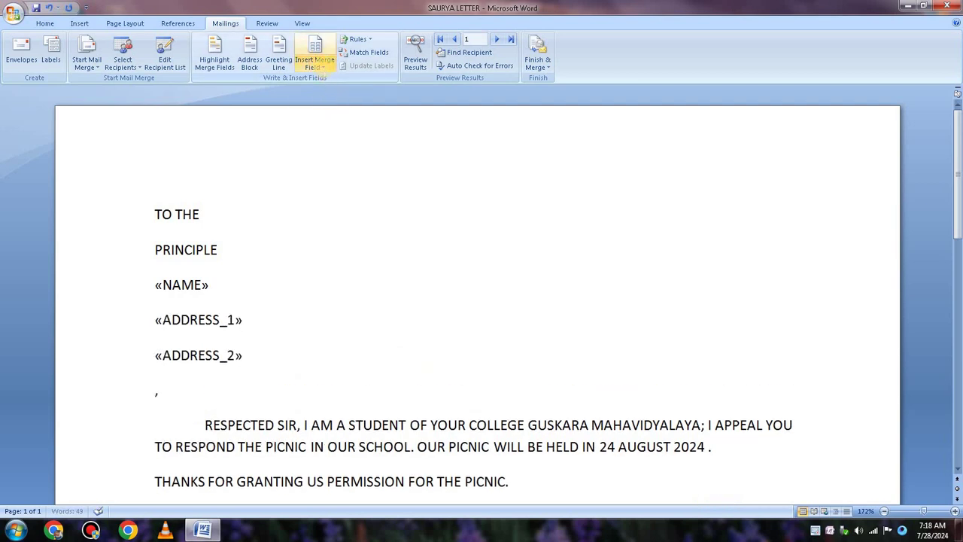
pyautogui.click(314, 64)
pyautogui.click(334, 119)
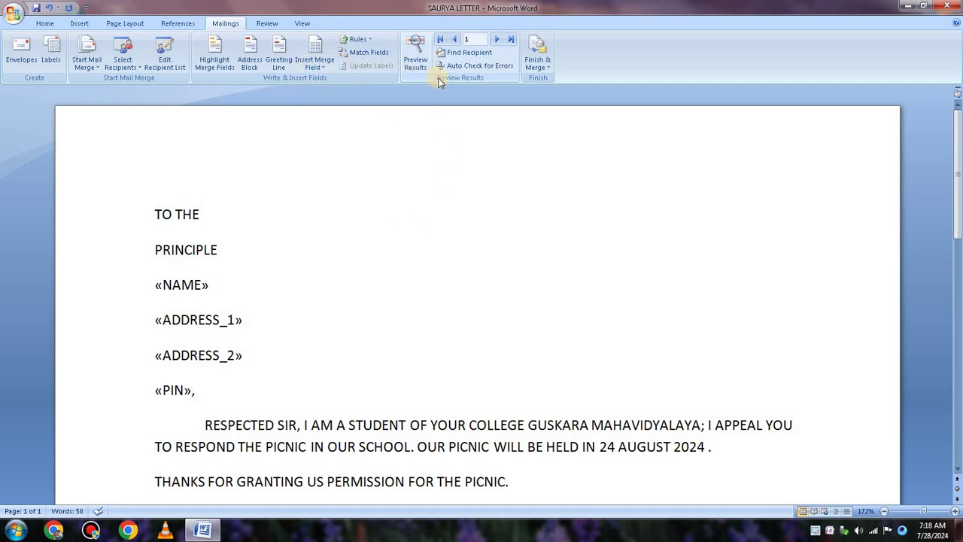
# Step: Merge all records into individual editable letters, creating the Letters1 document
pyautogui.click(542, 66)
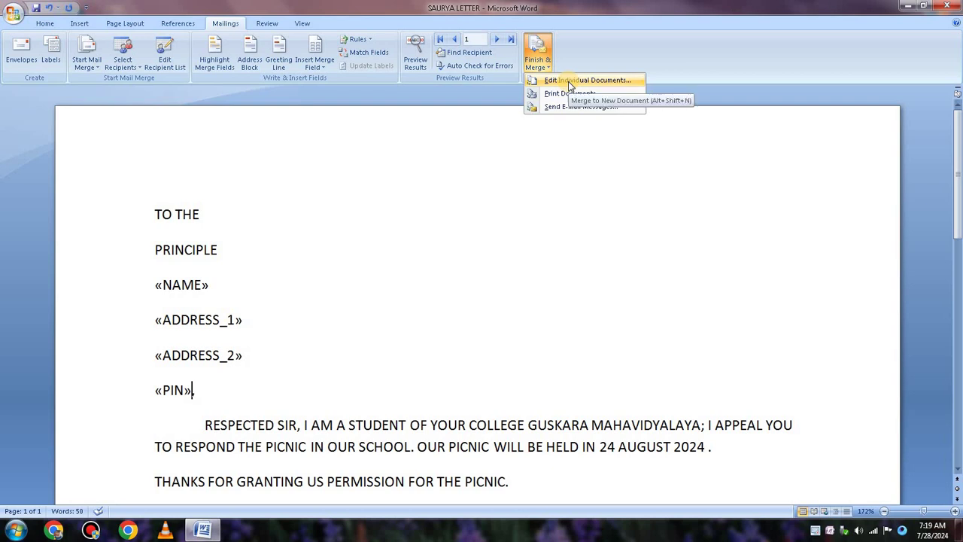
pyautogui.click(568, 81)
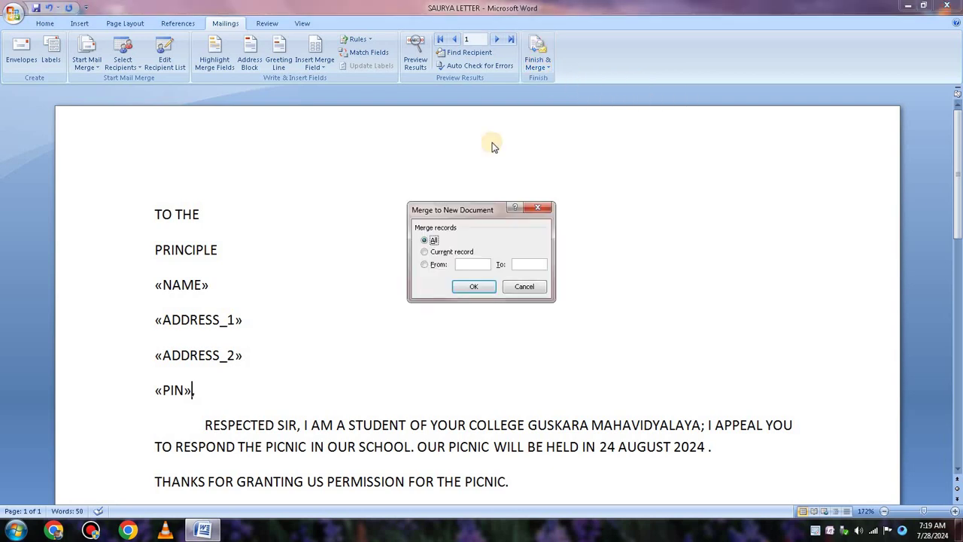
pyautogui.click(478, 286)
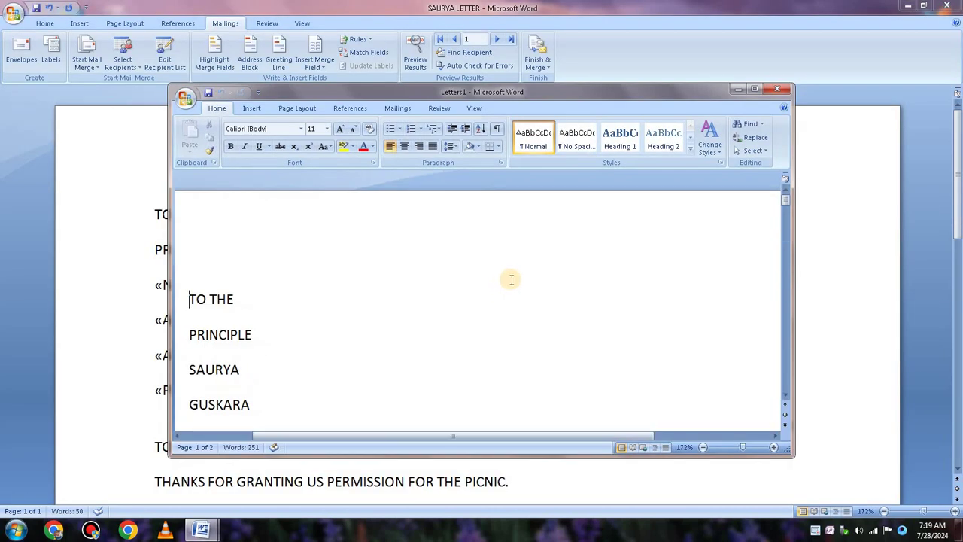
# Step: Maximize the Letters1 window so the merged document fills the screen
pyautogui.scroll(-4, 338, 270)
pyautogui.scroll(-1, 338, 268)
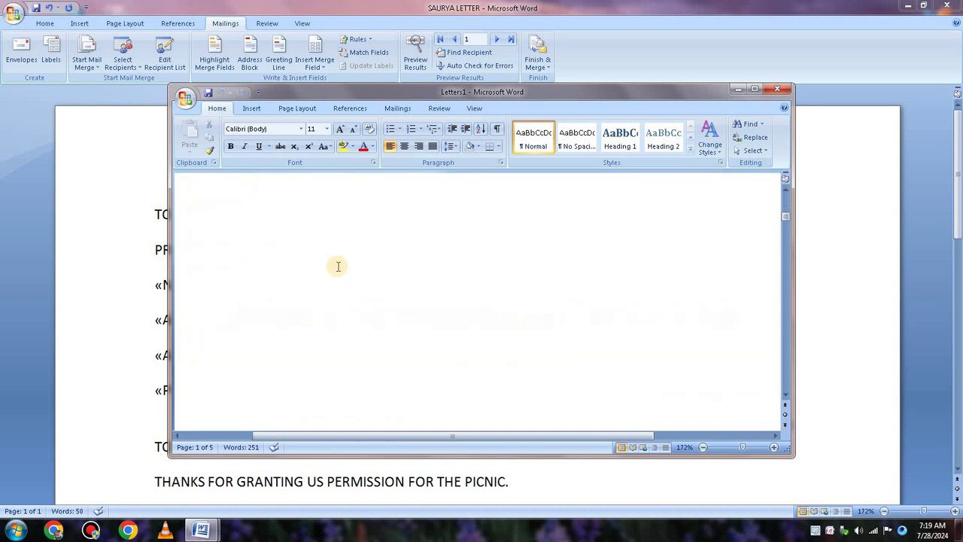
pyautogui.scroll(5, 338, 261)
pyautogui.scroll(-5, 338, 261)
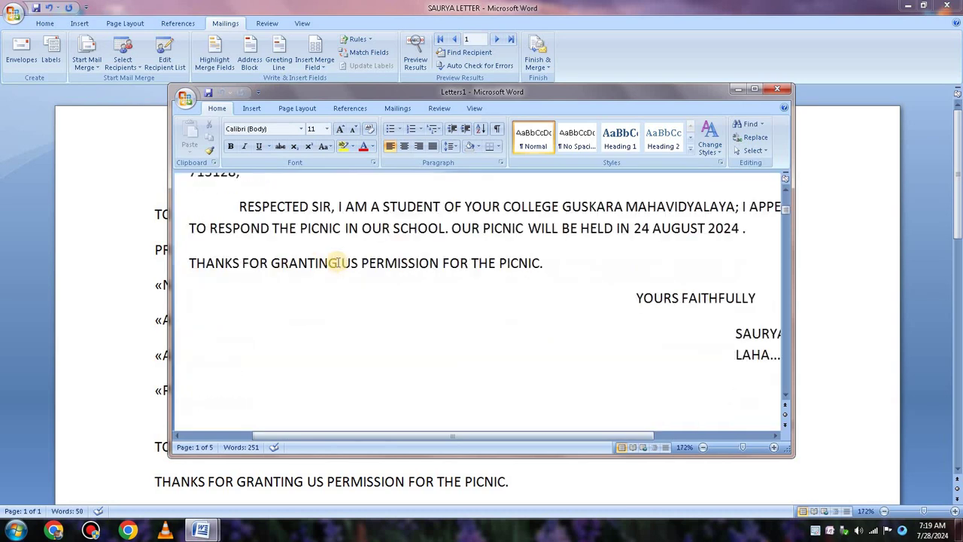
pyautogui.scroll(5, 338, 261)
pyautogui.scroll(-3, 338, 261)
pyautogui.scroll(-5, 338, 261)
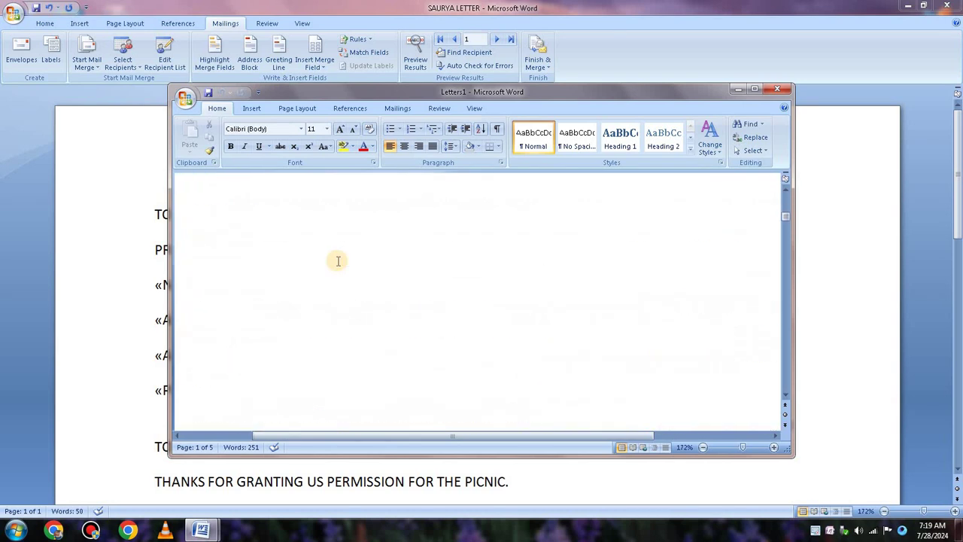
pyautogui.scroll(-3, 338, 261)
pyautogui.scroll(-3, 338, 261)
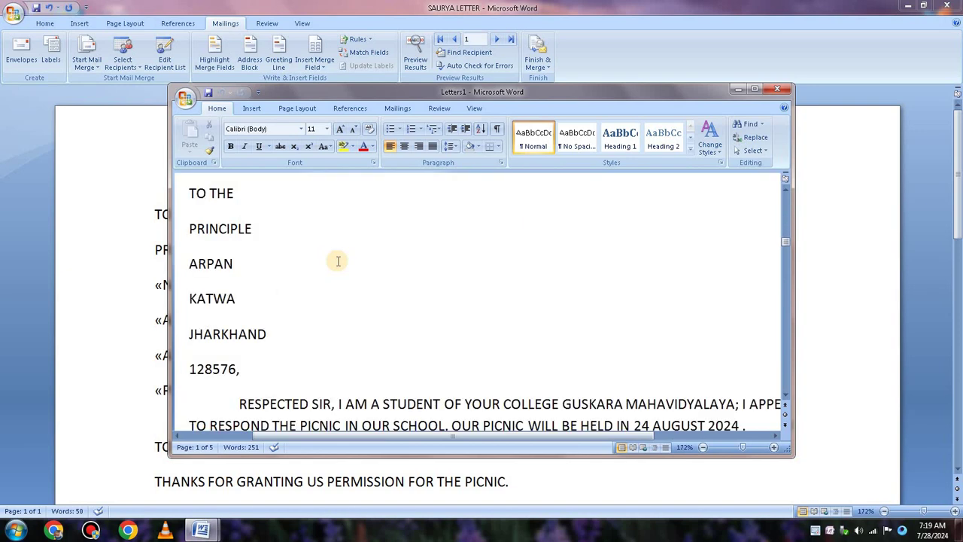
pyautogui.click(753, 91)
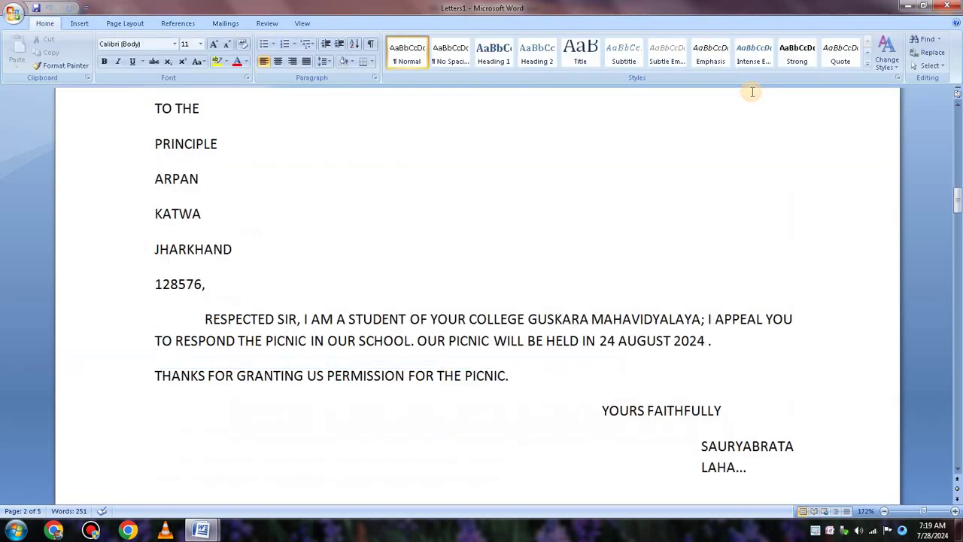
# Step: Scroll through all five merged letters, checking each recipient's name, address lines and PIN
pyautogui.scroll(3, 289, 282)
pyautogui.scroll(3, 288, 282)
pyautogui.scroll(3, 287, 282)
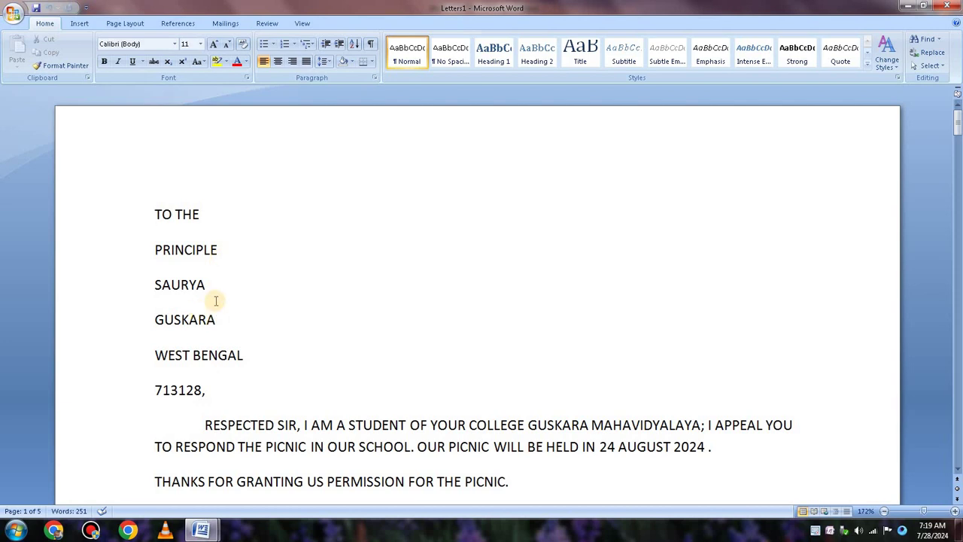
pyautogui.scroll(-1, 216, 302)
pyautogui.scroll(-2, 211, 273)
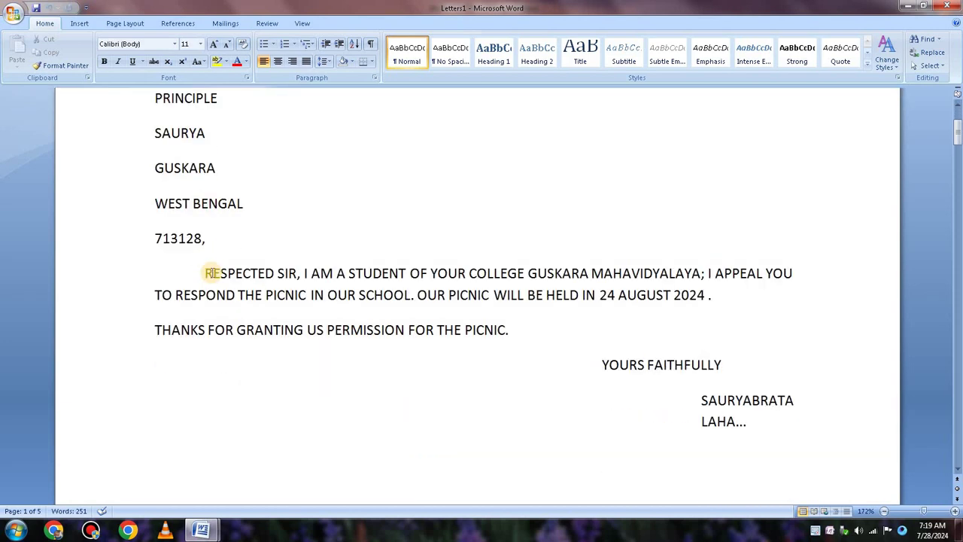
pyautogui.scroll(-1, 647, 391)
pyautogui.scroll(-5, 647, 307)
pyautogui.scroll(-10, 647, 307)
pyautogui.scroll(-8, 645, 301)
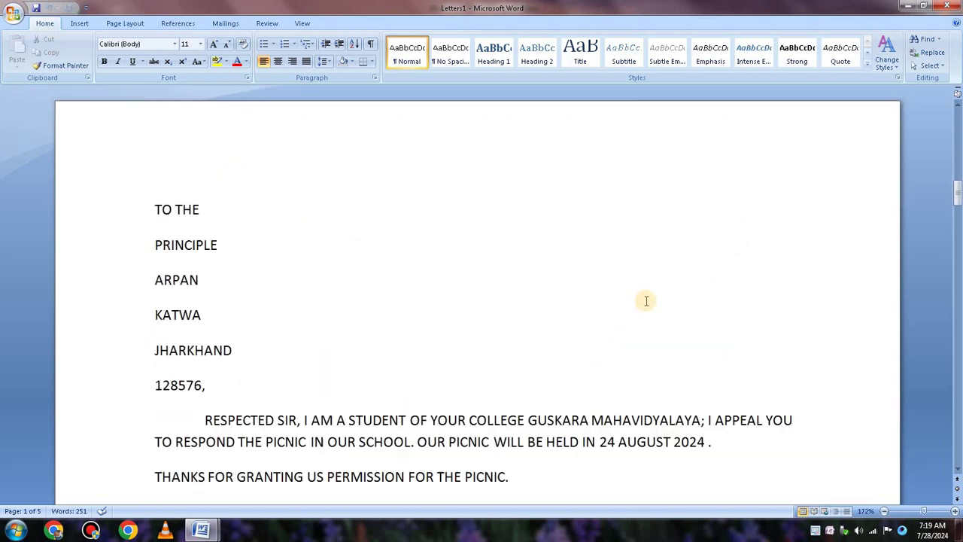
pyautogui.scroll(-2, 646, 301)
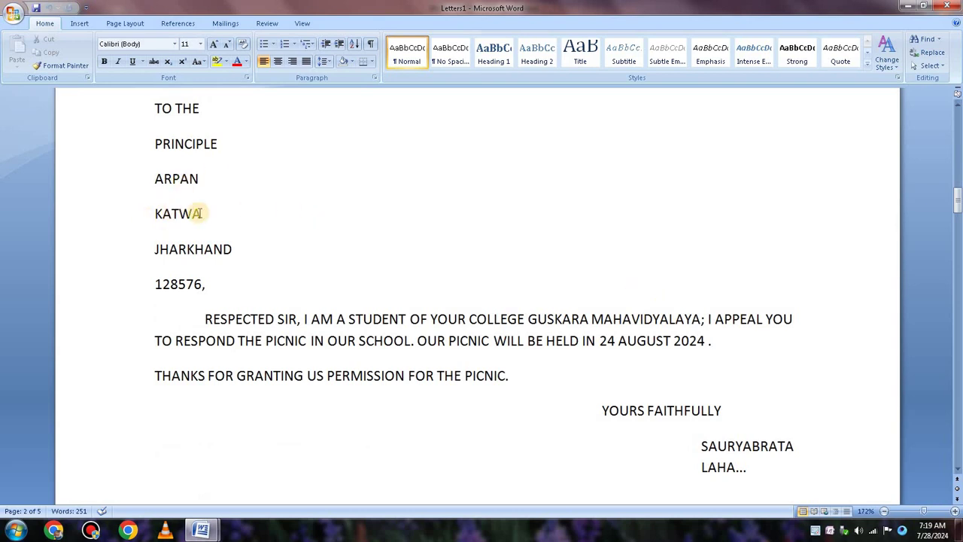
pyautogui.scroll(-2, 226, 256)
pyautogui.scroll(-3, 223, 267)
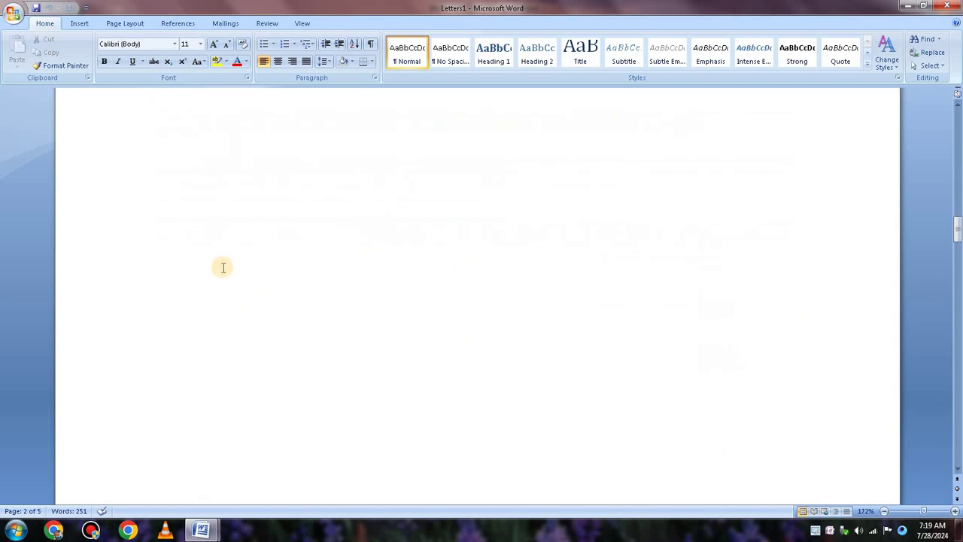
pyautogui.scroll(-3, 223, 263)
pyautogui.scroll(-5, 222, 254)
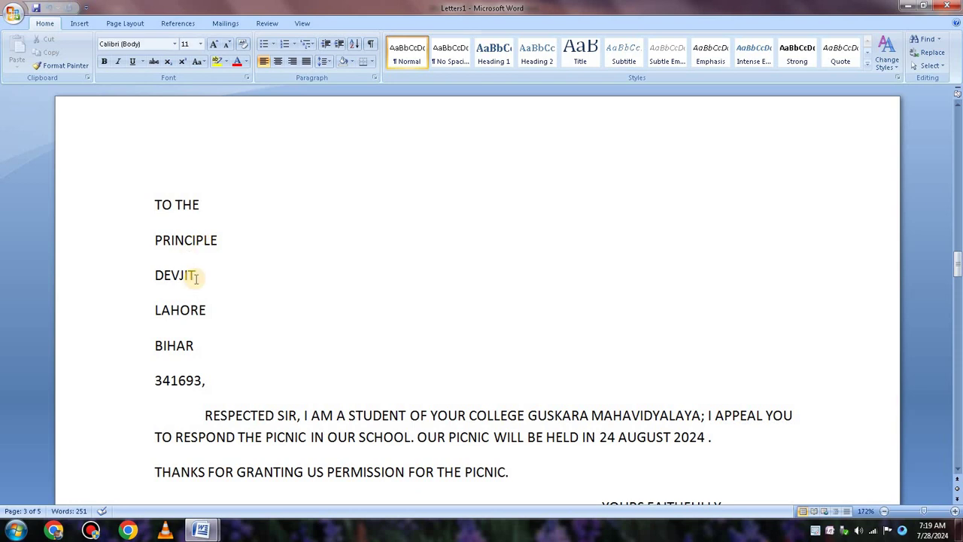
pyautogui.scroll(-1, 194, 276)
pyautogui.scroll(-2, 208, 218)
pyautogui.scroll(-5, 195, 293)
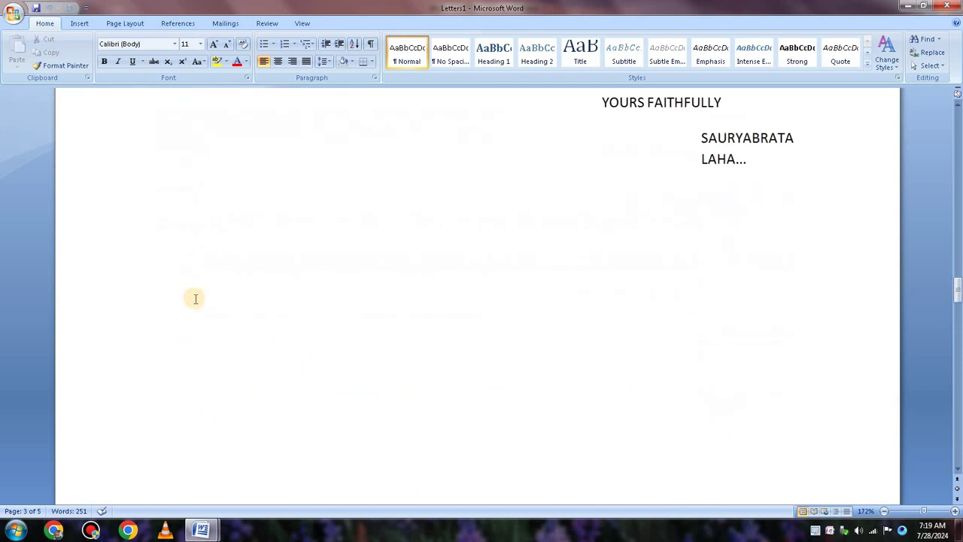
pyautogui.scroll(5, 195, 299)
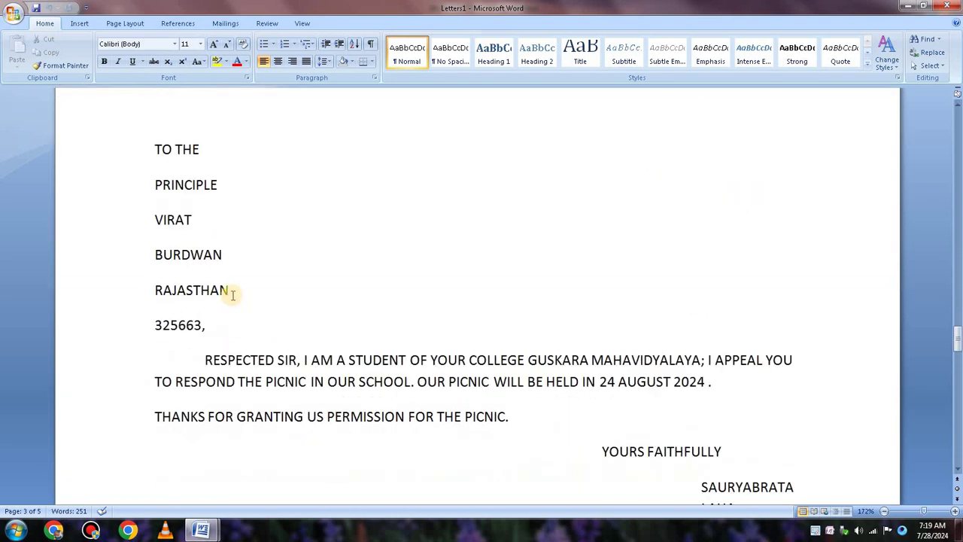
pyautogui.scroll(-2, 235, 302)
pyautogui.scroll(-1, 233, 307)
pyautogui.scroll(-2, 234, 307)
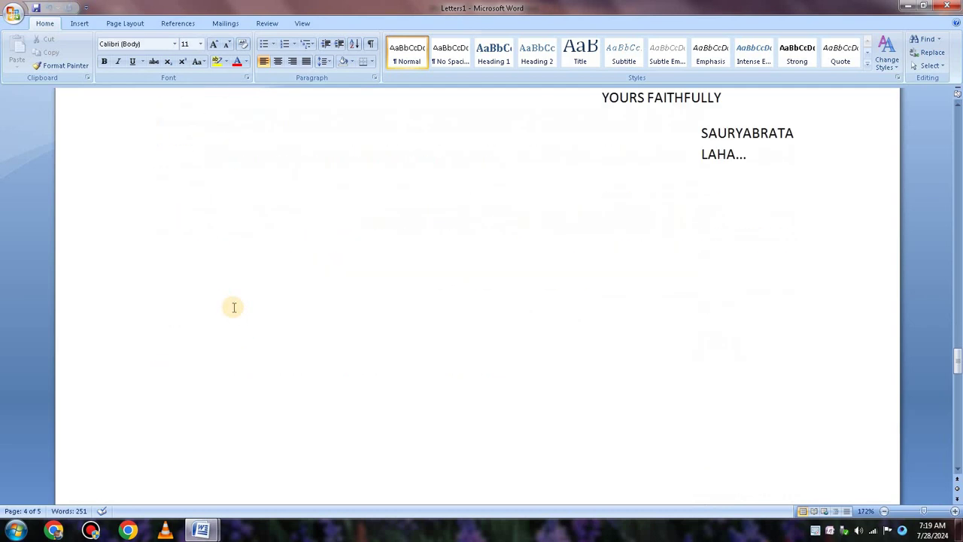
pyautogui.scroll(-9, 235, 304)
pyautogui.scroll(-4, 240, 300)
pyautogui.scroll(-1, 218, 316)
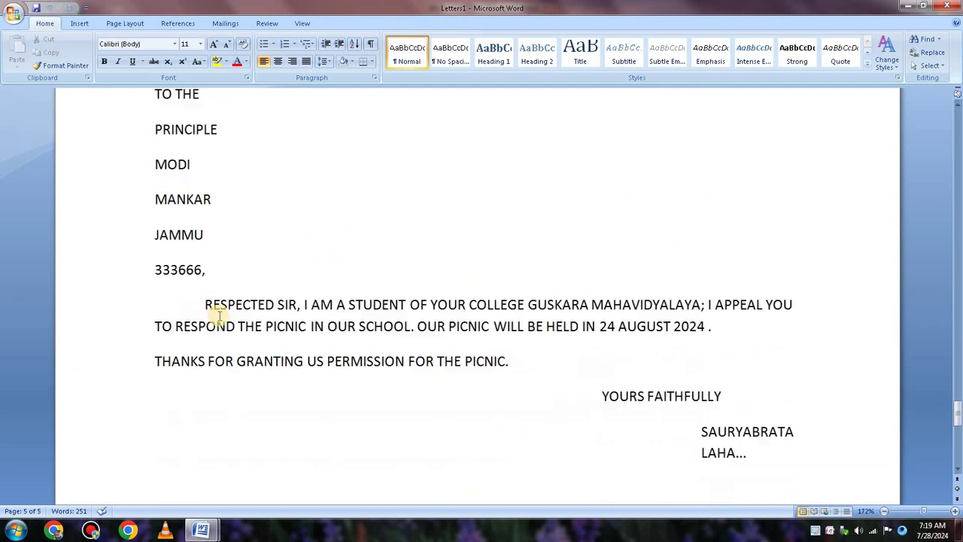
pyautogui.scroll(-4, 218, 316)
pyautogui.scroll(-2, 217, 310)
pyautogui.scroll(2, 216, 308)
pyautogui.scroll(4, 210, 311)
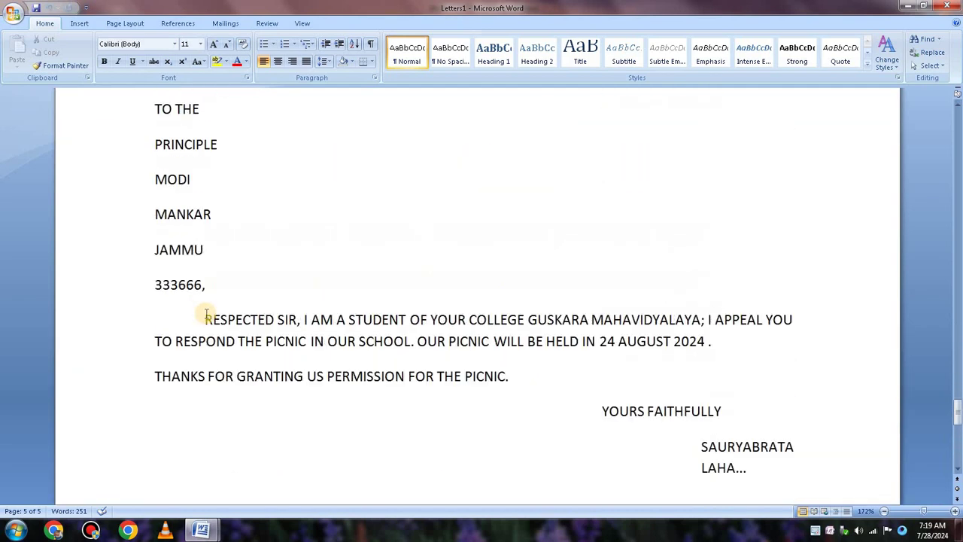
pyautogui.scroll(-5, 207, 315)
pyautogui.scroll(5, 205, 313)
pyautogui.scroll(-5, 204, 313)
pyautogui.scroll(4, 201, 313)
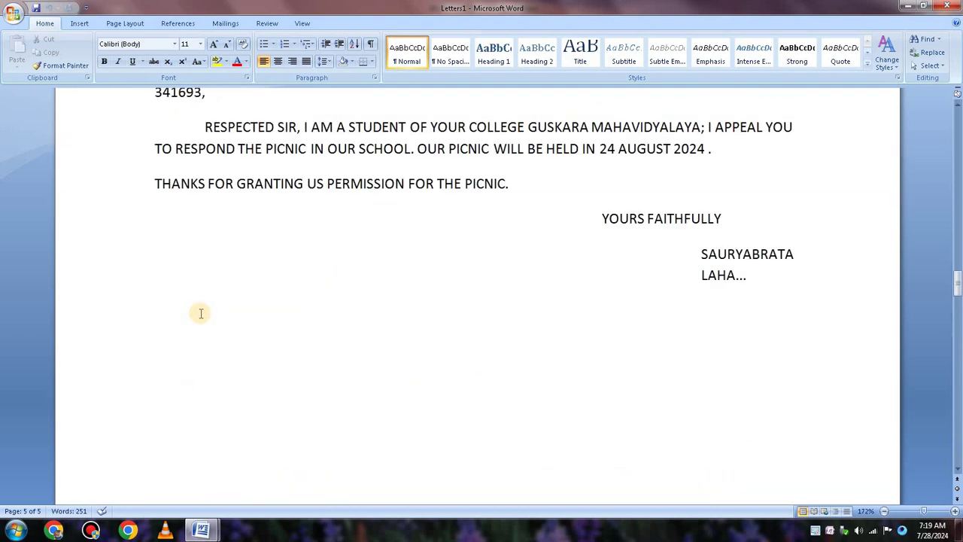
pyautogui.scroll(-5, 196, 313)
pyautogui.scroll(5, 191, 314)
pyautogui.scroll(-5, 185, 312)
pyautogui.scroll(5, 182, 308)
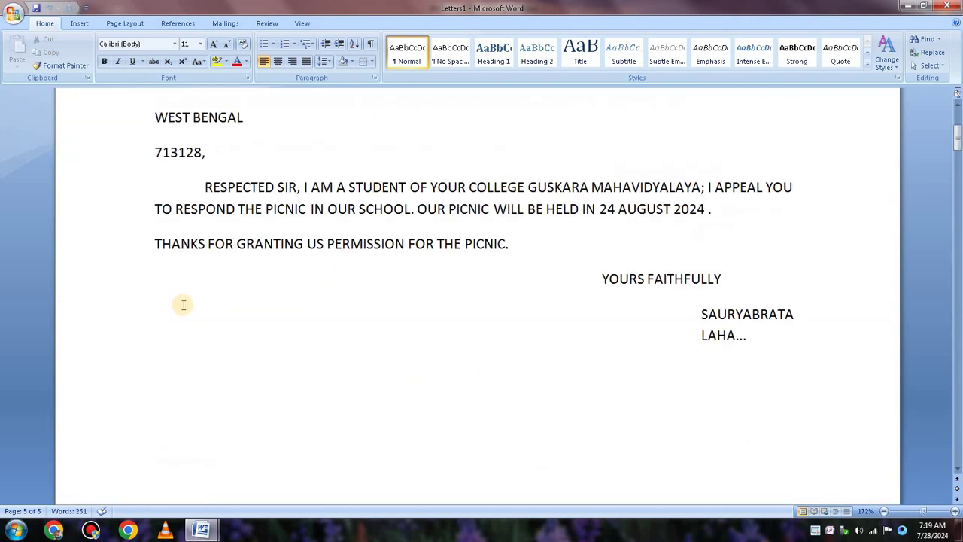
# Step: Return to the top and delete the stray characters after PRINCIPLE in the first letter
pyautogui.hotkey('ctrl', 'Home')
pyautogui.moveTo(100, 148)
pyautogui.mouseDown()
pyautogui.moveTo(315, 310)
pyautogui.moveTo(572, 219)
pyautogui.mouseUp()
pyautogui.click(573, 241)
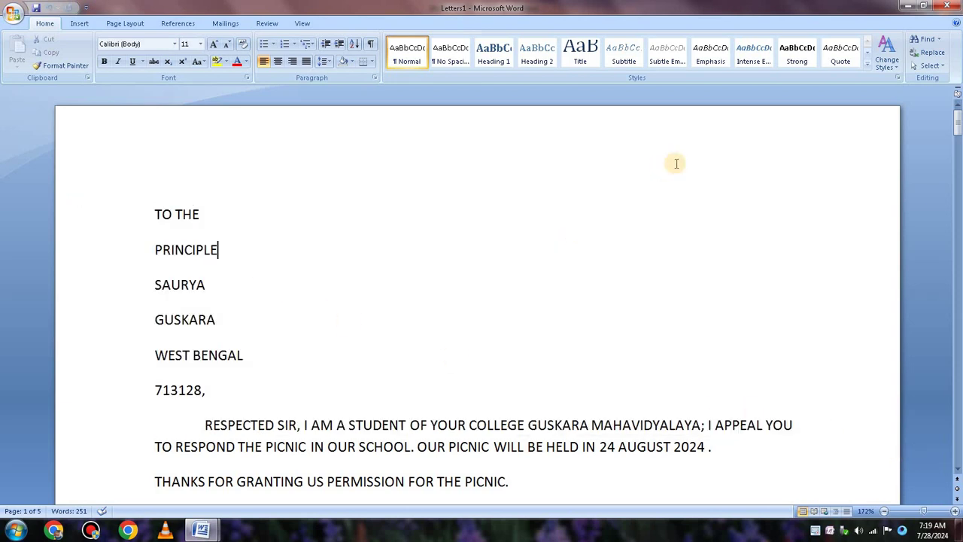
pyautogui.click(160, 153)
pyautogui.click(308, 198)
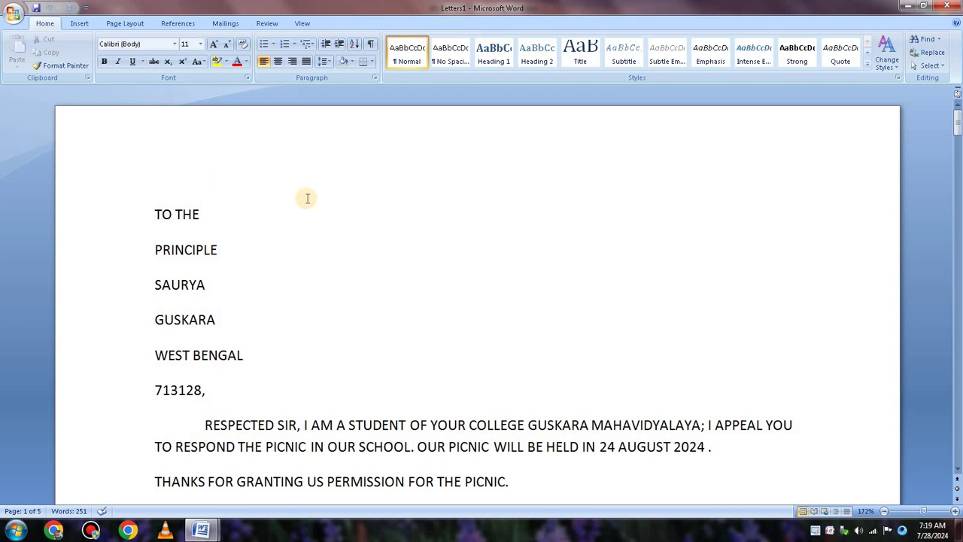
pyautogui.click(326, 240)
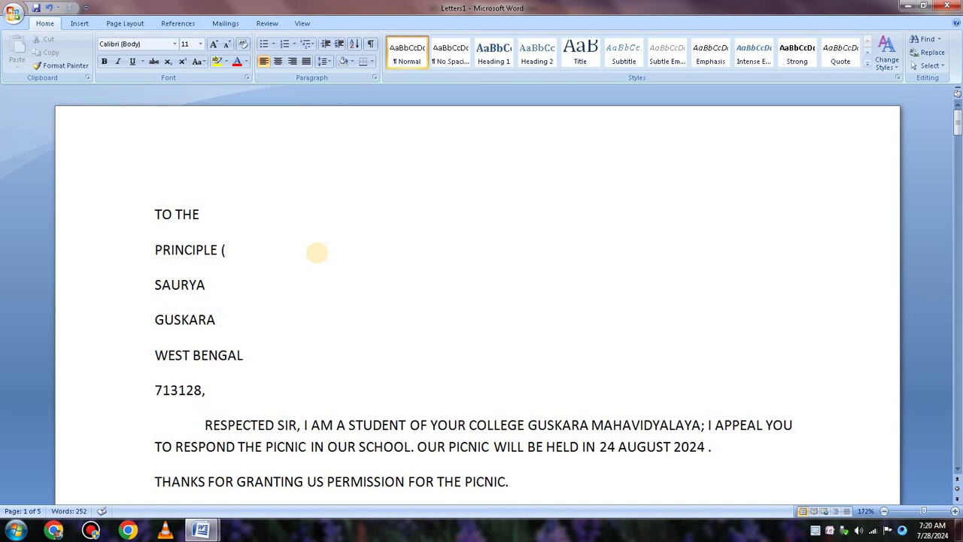
pyautogui.press('BackSpace')
pyautogui.press('BackSpace')
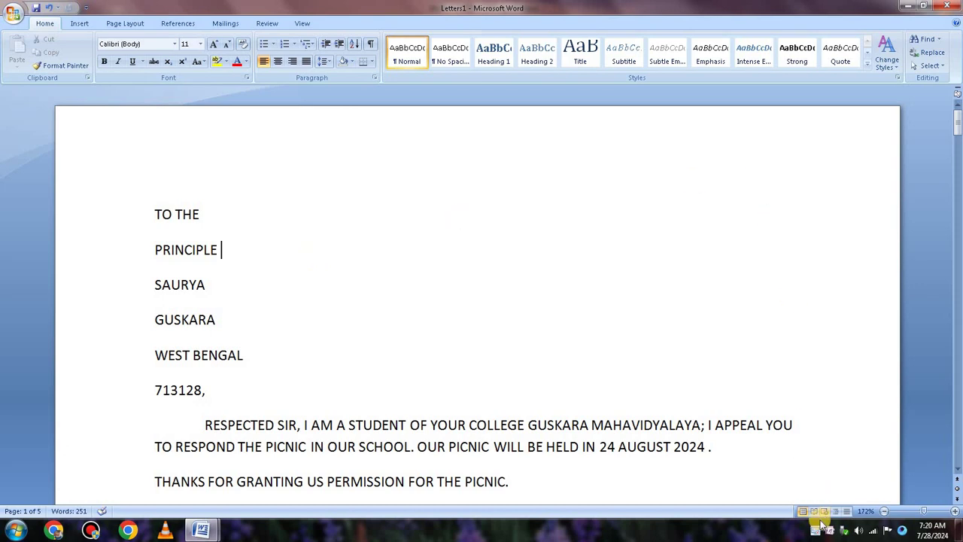